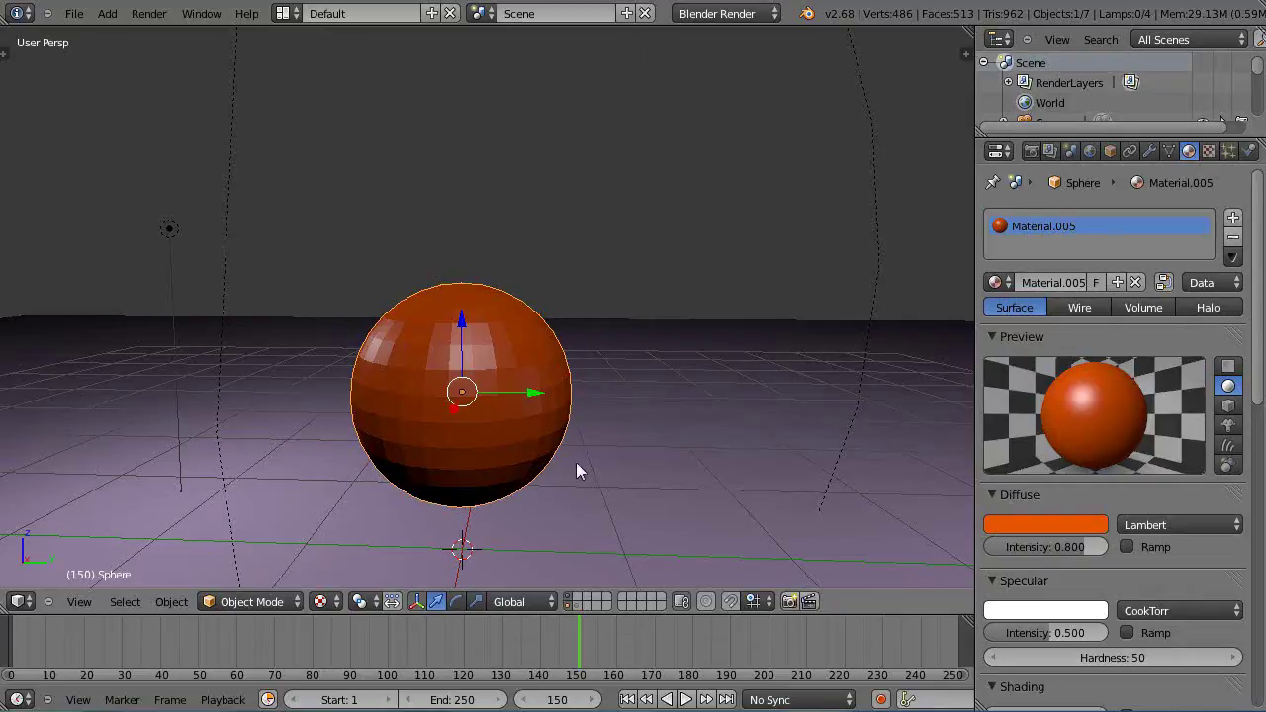
Step: Check the viewport side panel and material display options, leaving them unchanged
{"action": "scroll", "coordinate": [603, 463], "scroll_direction": "down", "scroll_amount": 4}
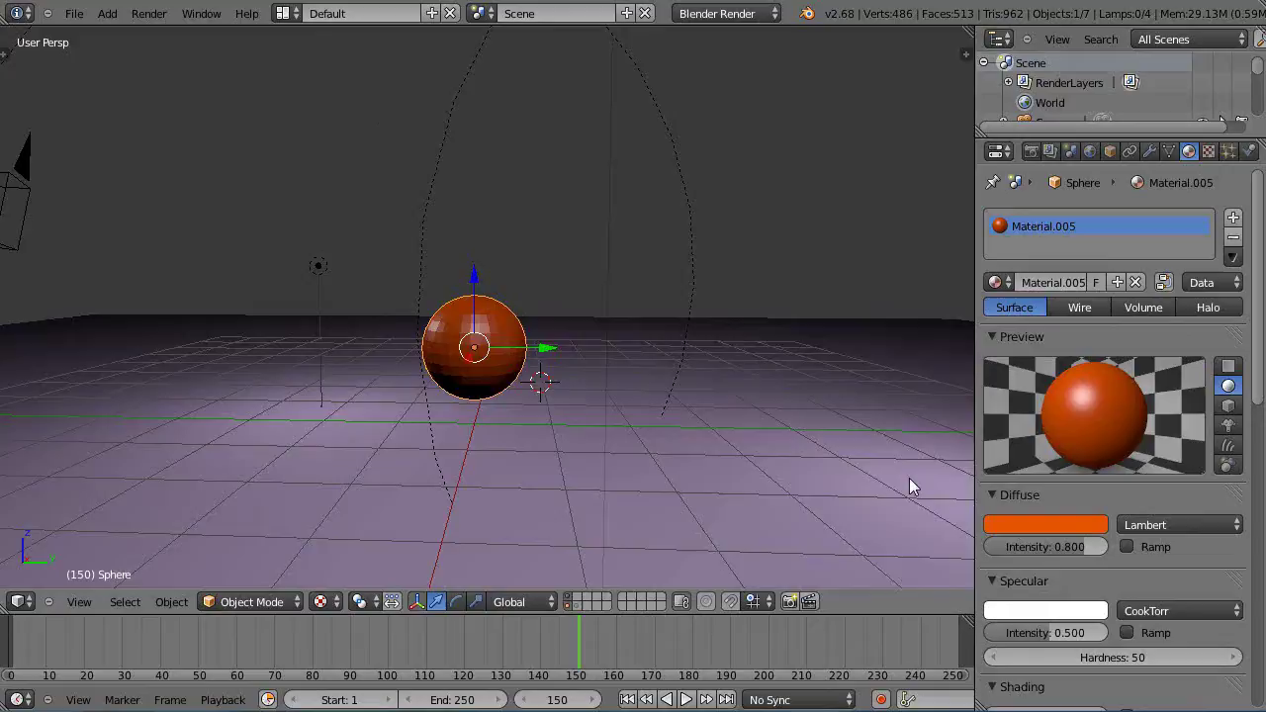
{"action": "key", "text": "n"}
{"action": "scroll", "coordinate": [909, 472], "scroll_direction": "down", "scroll_amount": 2}
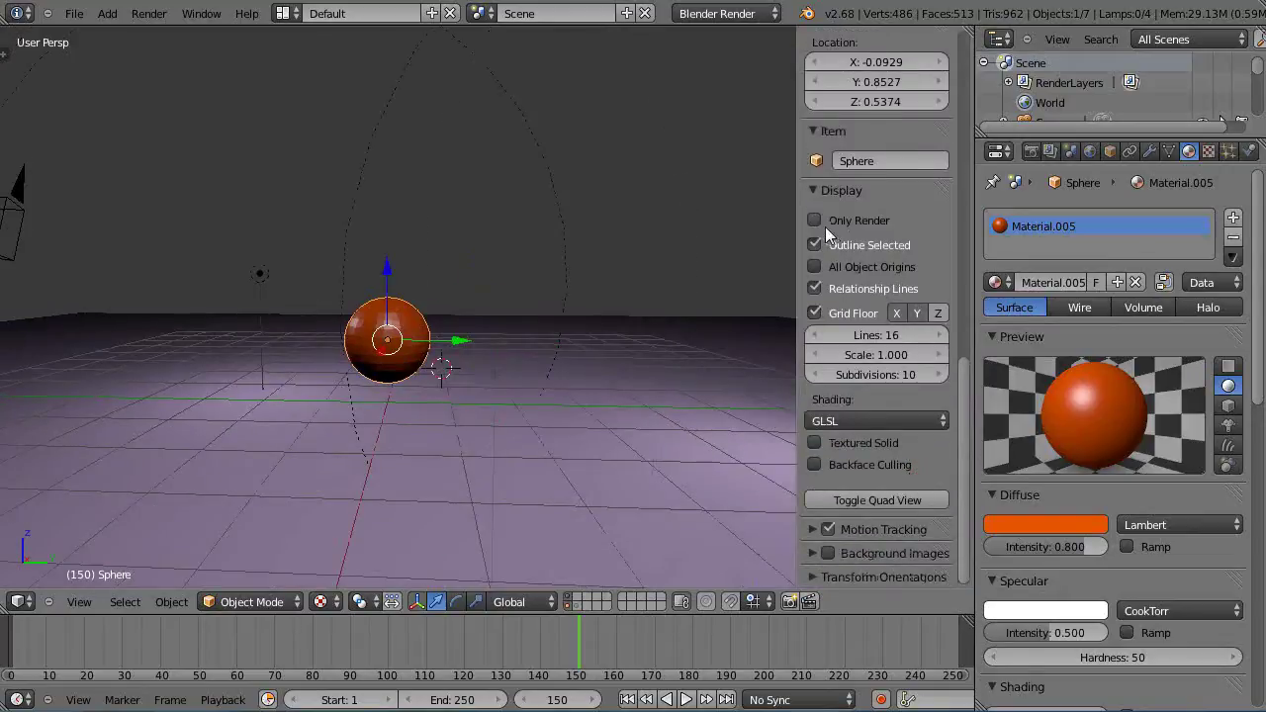
{"action": "left_click", "coordinate": [863, 419]}
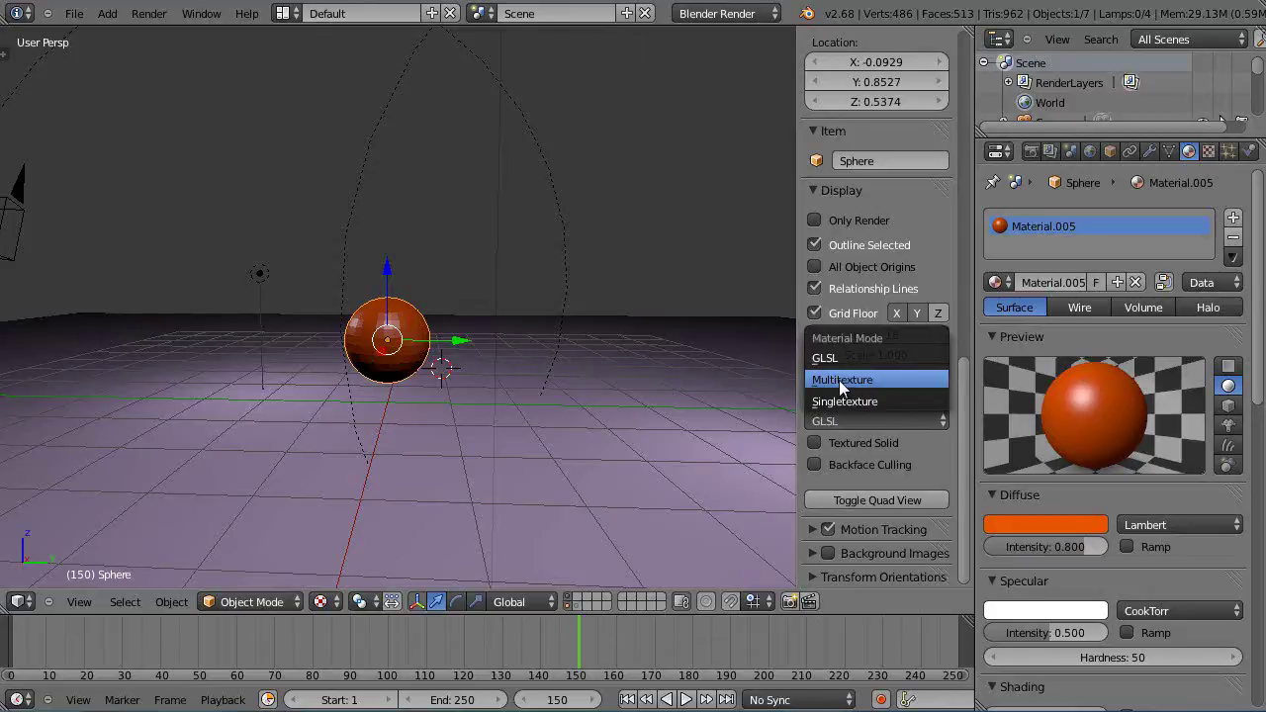
{"action": "left_click", "coordinate": [669, 393]}
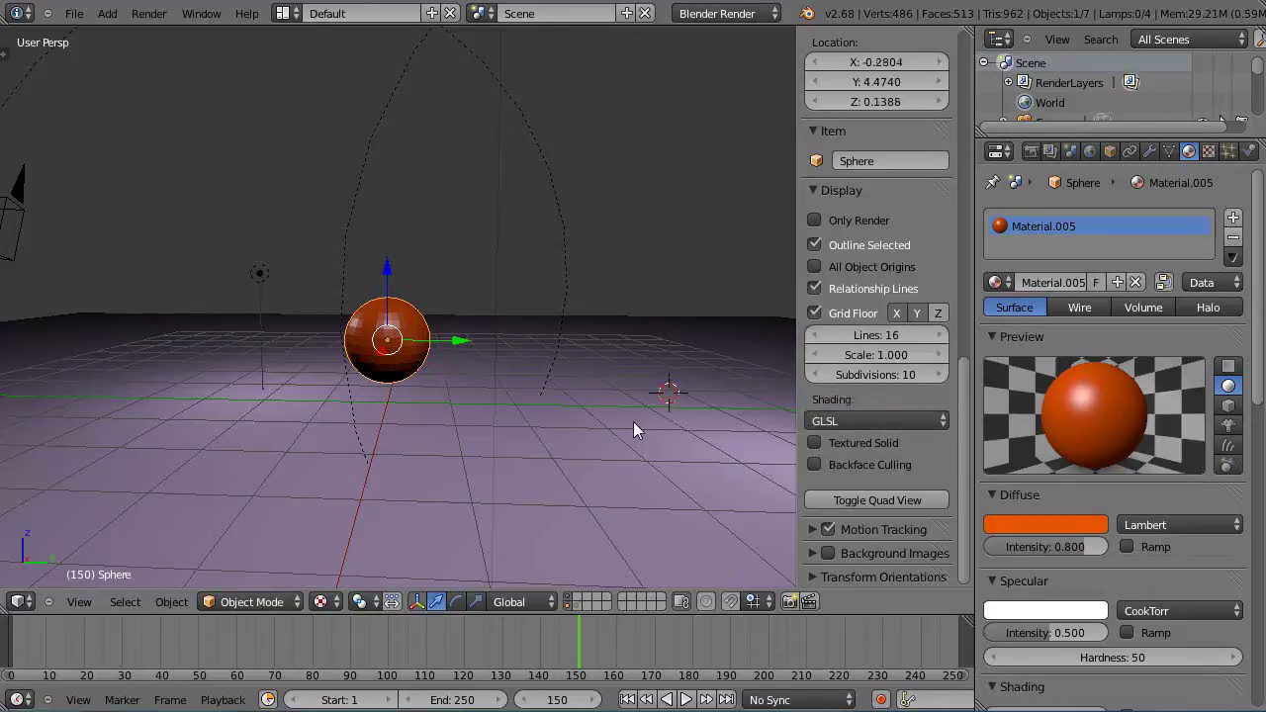
{"action": "key", "text": "n"}
{"action": "scroll", "coordinate": [634, 420], "scroll_direction": "up", "scroll_amount": 4}
{"action": "scroll", "coordinate": [634, 421], "scroll_direction": "down", "scroll_amount": 3}
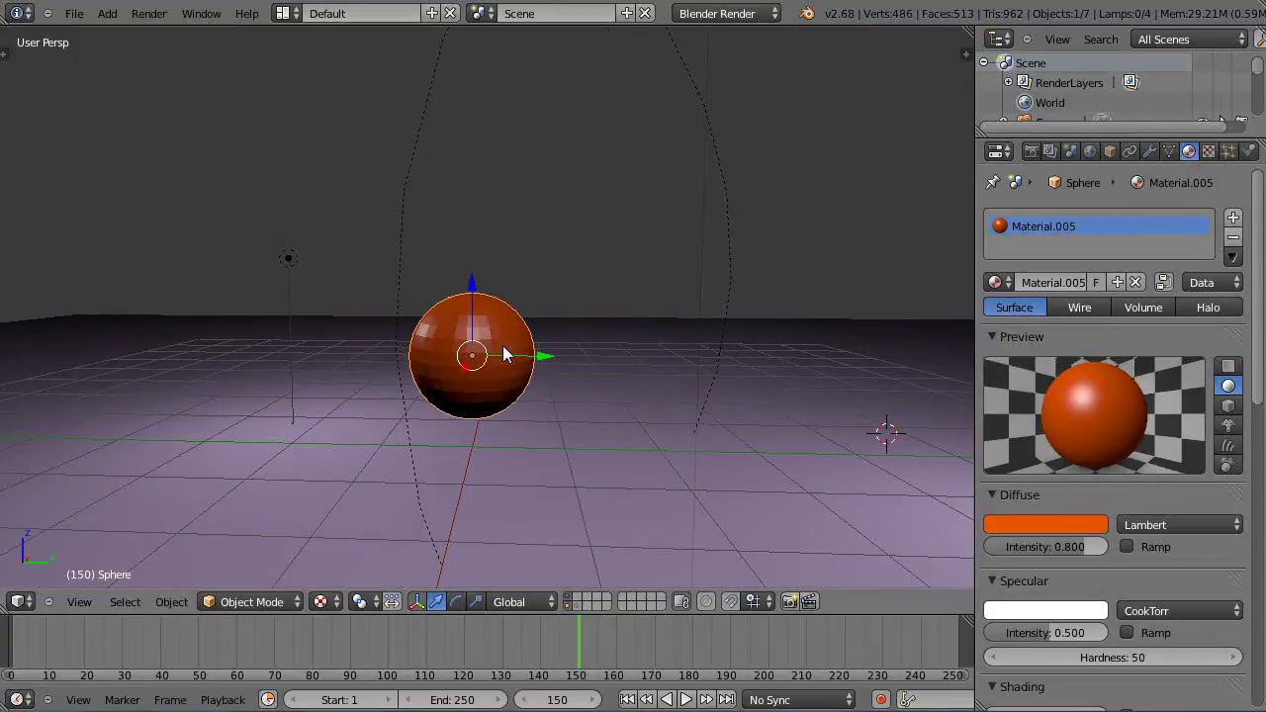
Step: Apply Object > Quick Effects > Quick Fur to the orange sphere, adding white fur
{"action": "left_click", "coordinate": [171, 608]}
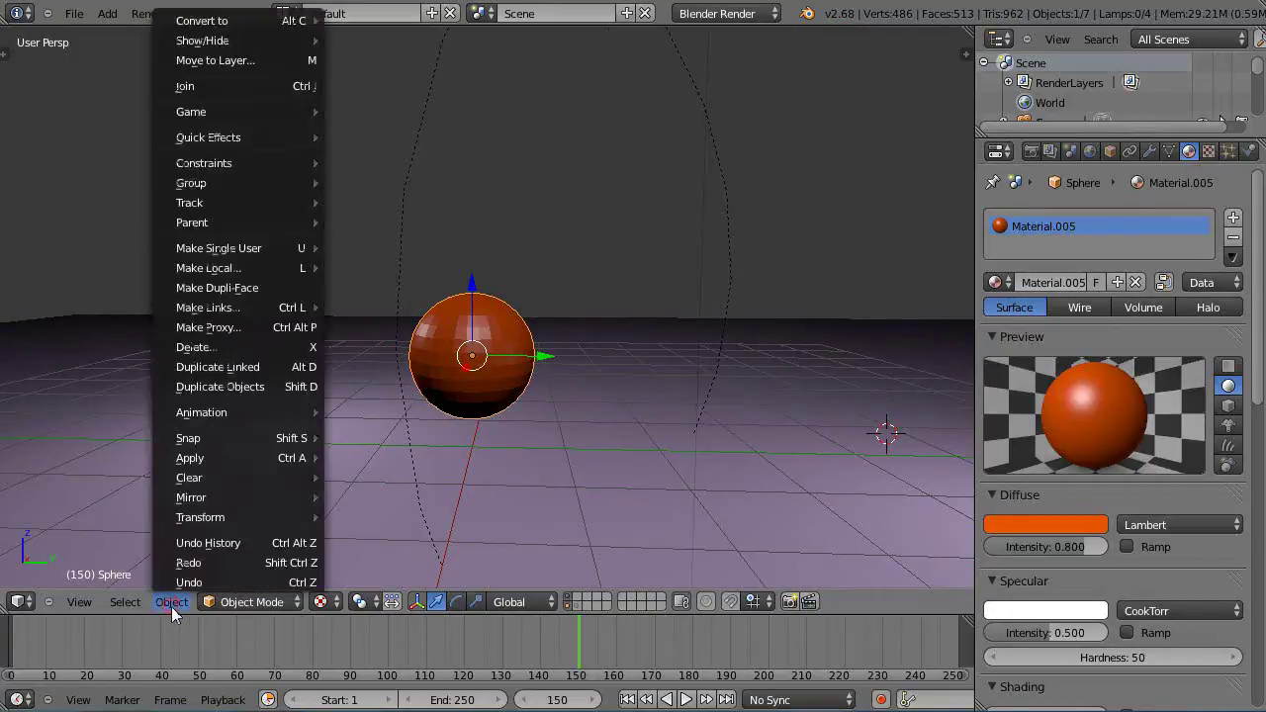
{"action": "mouse_move", "coordinate": [218, 142]}
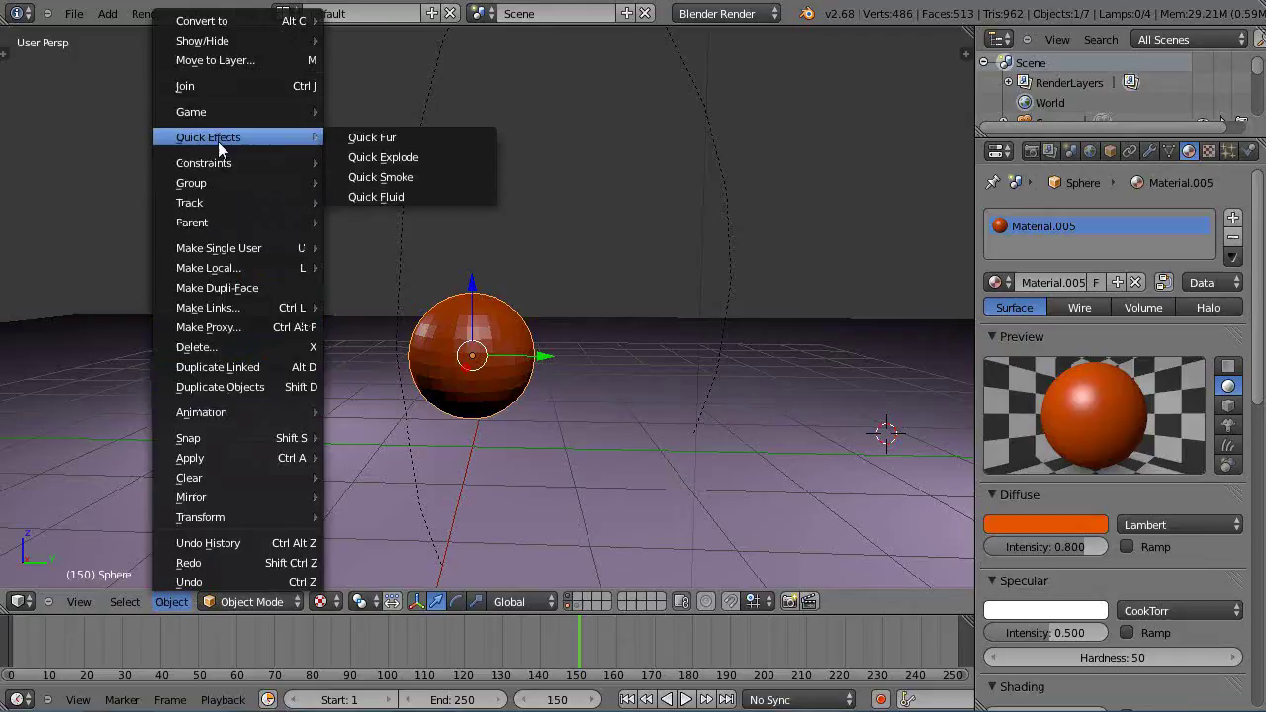
{"action": "left_click", "coordinate": [386, 141]}
{"action": "scroll", "coordinate": [559, 436], "scroll_direction": "up", "scroll_amount": 6}
{"action": "scroll", "coordinate": [558, 435], "scroll_direction": "down", "scroll_amount": 3}
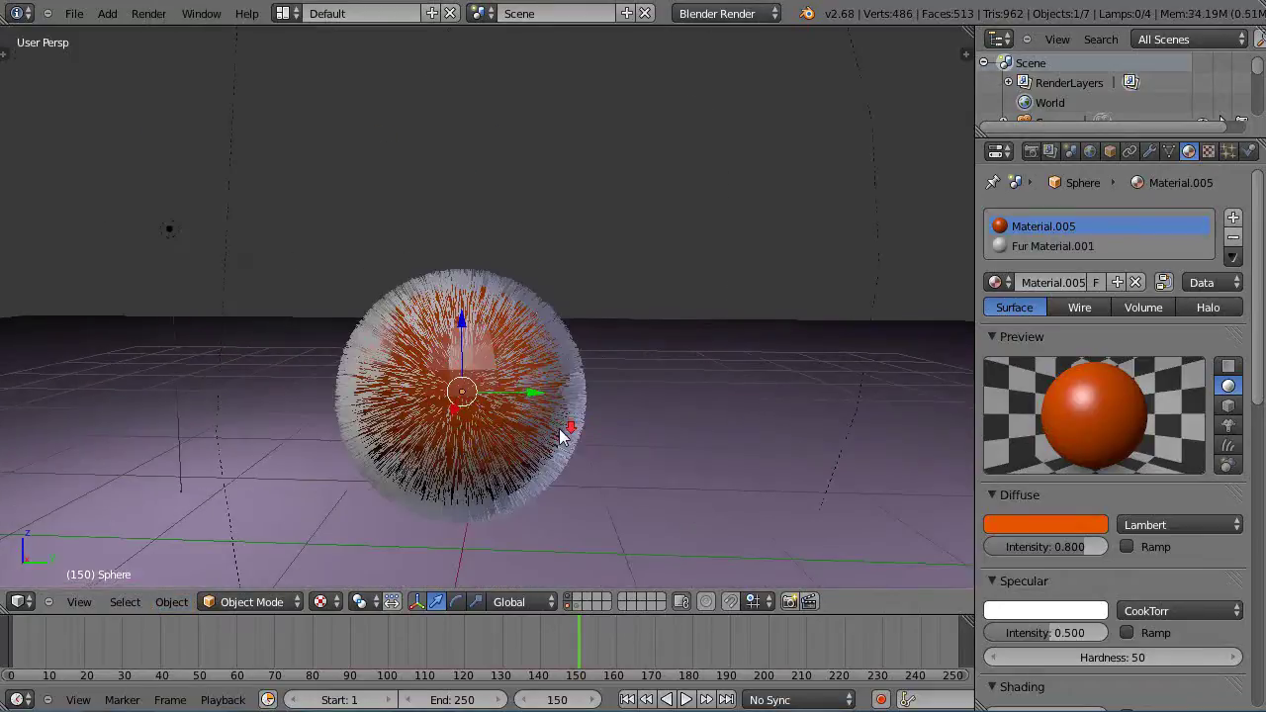
{"action": "scroll", "coordinate": [562, 388], "scroll_direction": "up", "scroll_amount": 3}
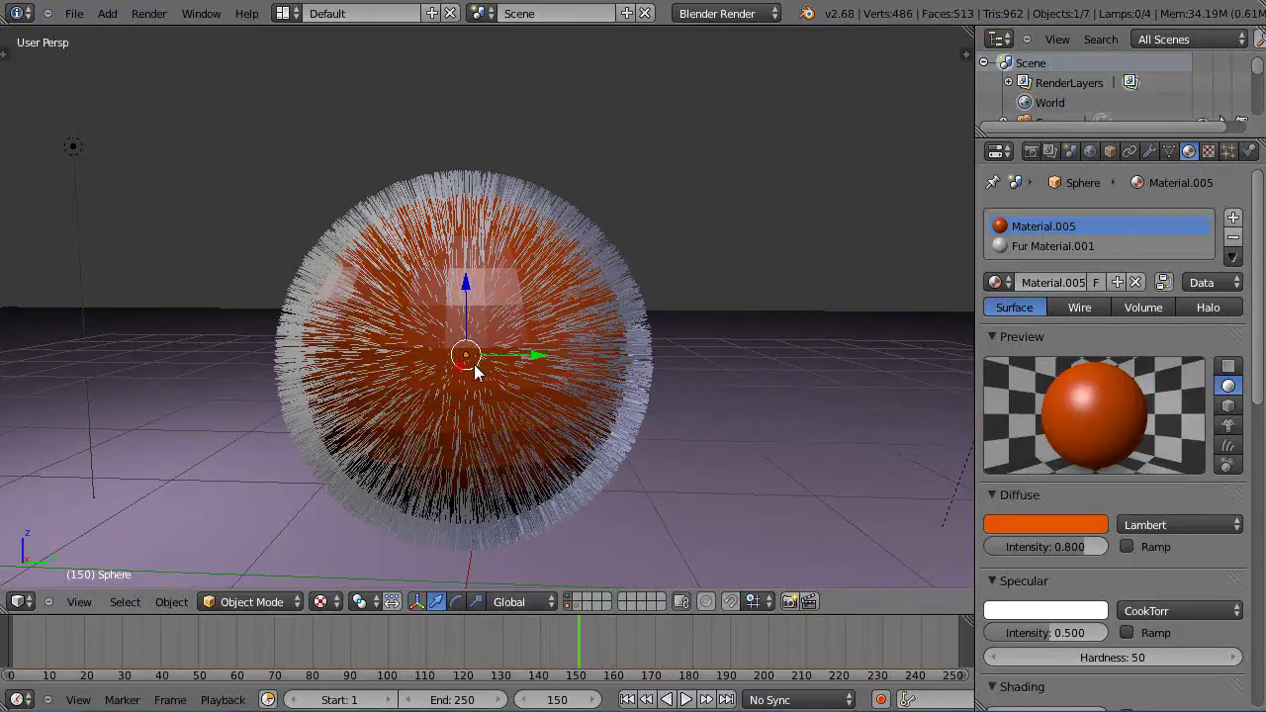
{"action": "scroll", "coordinate": [474, 364], "scroll_direction": "down", "scroll_amount": 2}
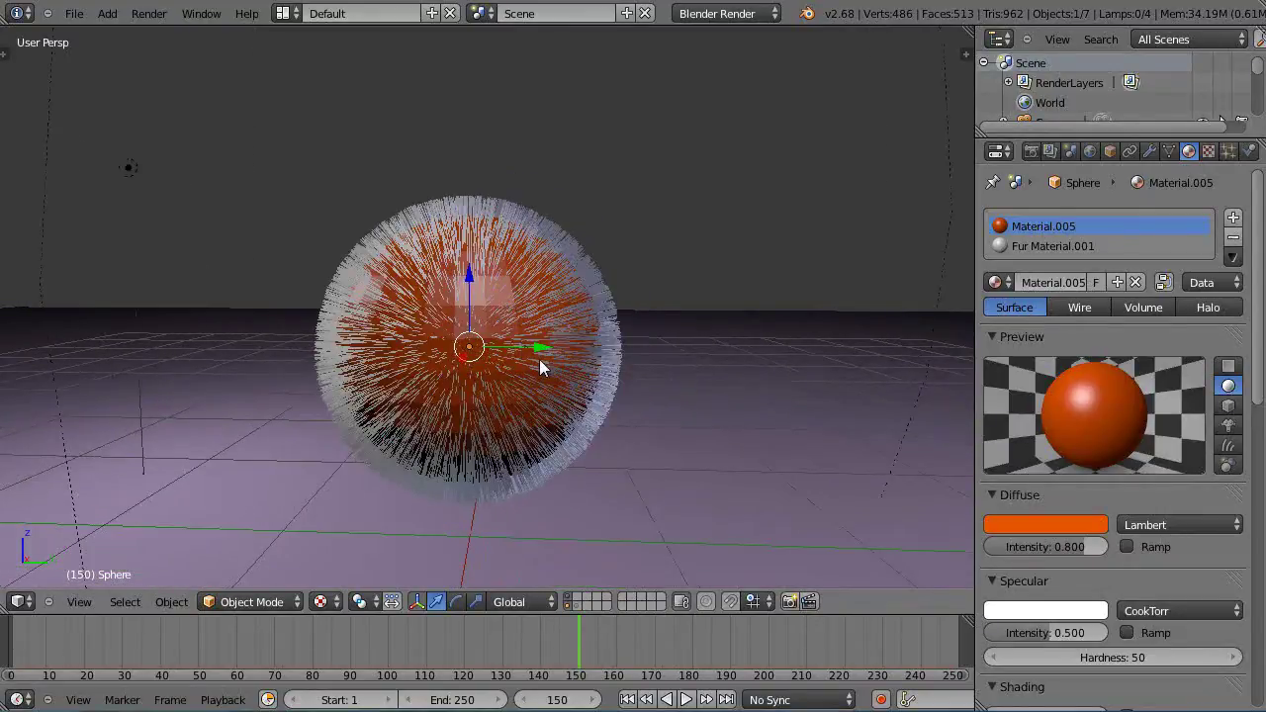
Step: Show the sphere's particle settings and switch Type to Emitter, then back to Hair
{"action": "left_click", "coordinate": [1227, 152]}
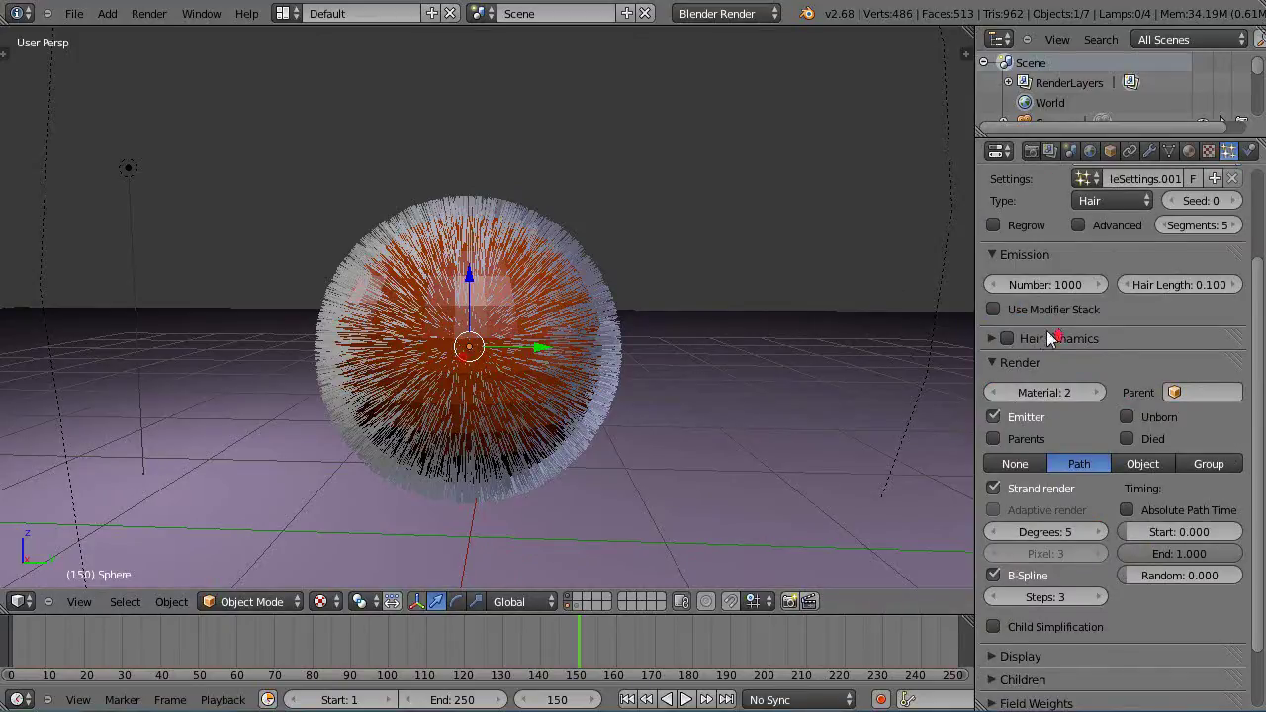
{"action": "scroll", "coordinate": [1039, 340], "scroll_direction": "up", "scroll_amount": 3}
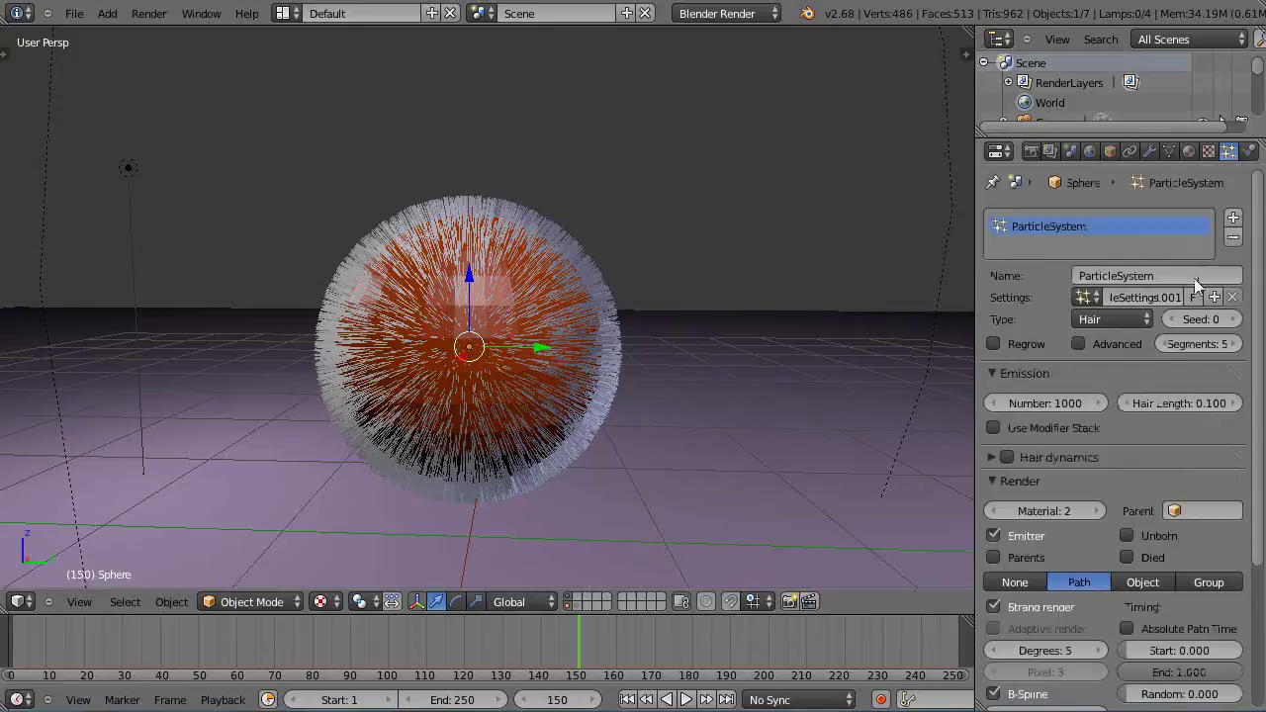
{"action": "left_click", "coordinate": [1143, 318]}
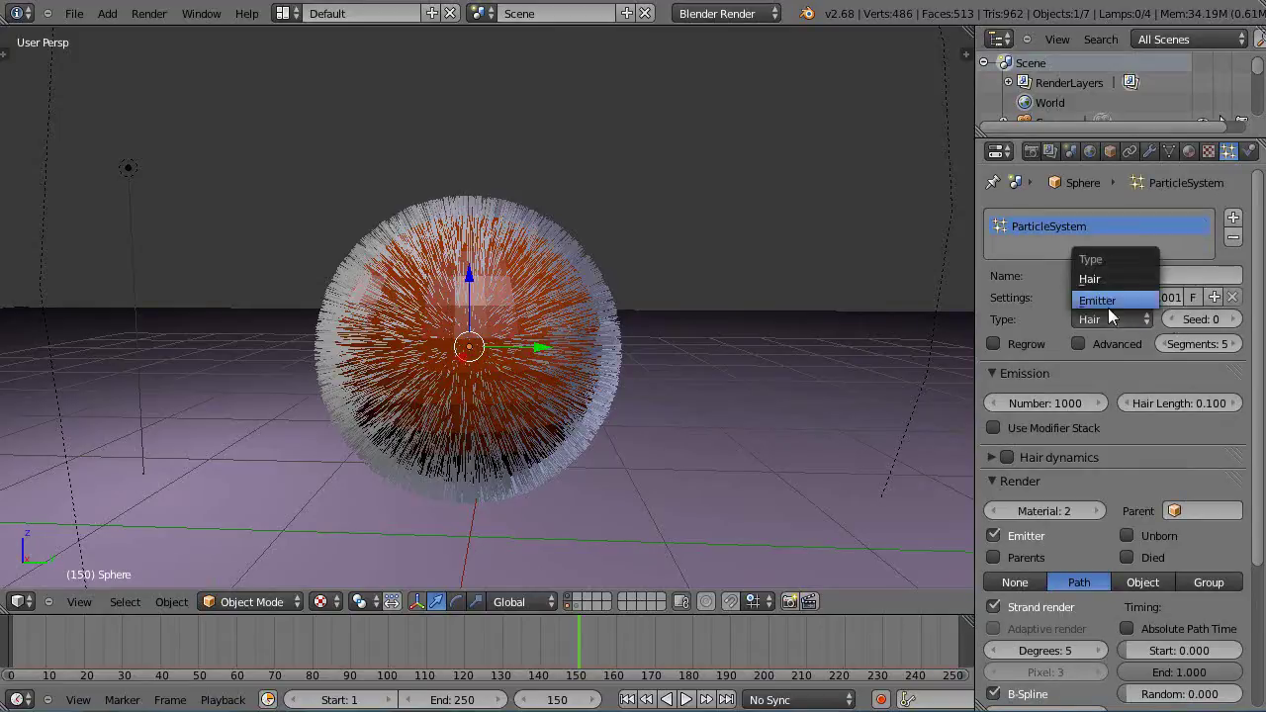
{"action": "left_click", "coordinate": [1105, 301]}
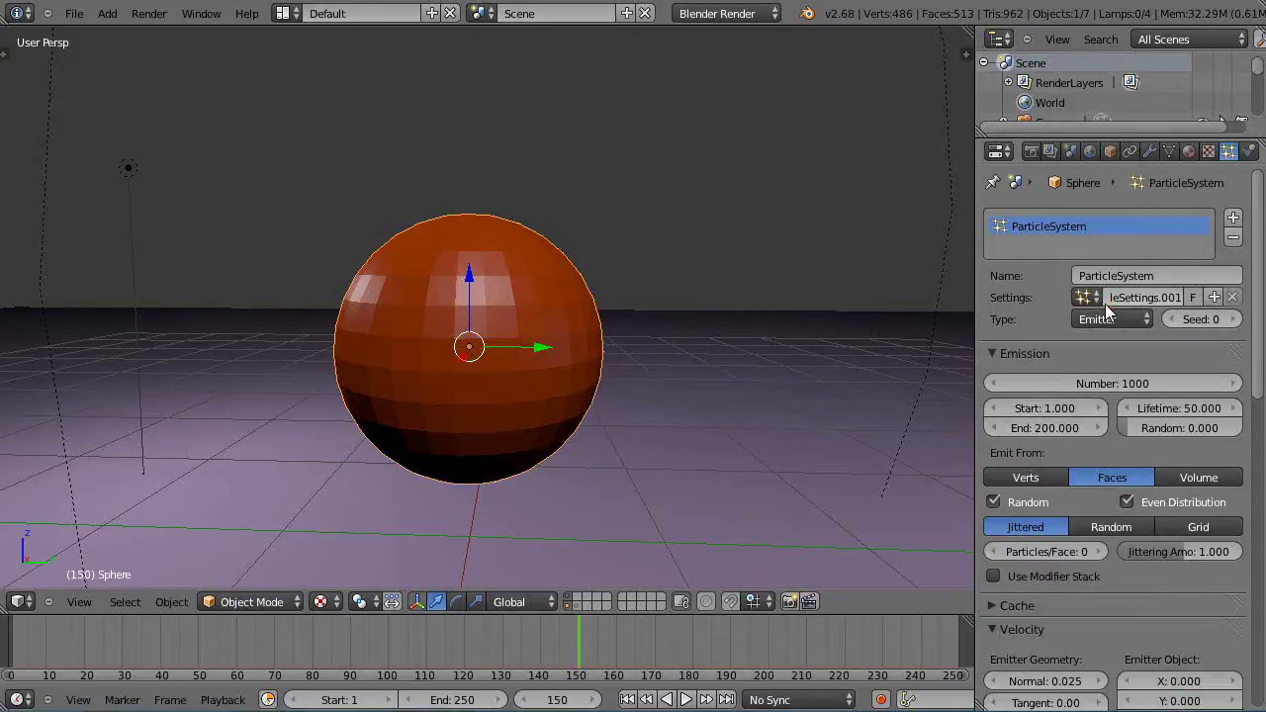
{"action": "left_click", "coordinate": [1122, 323]}
{"action": "left_click", "coordinate": [1099, 280]}
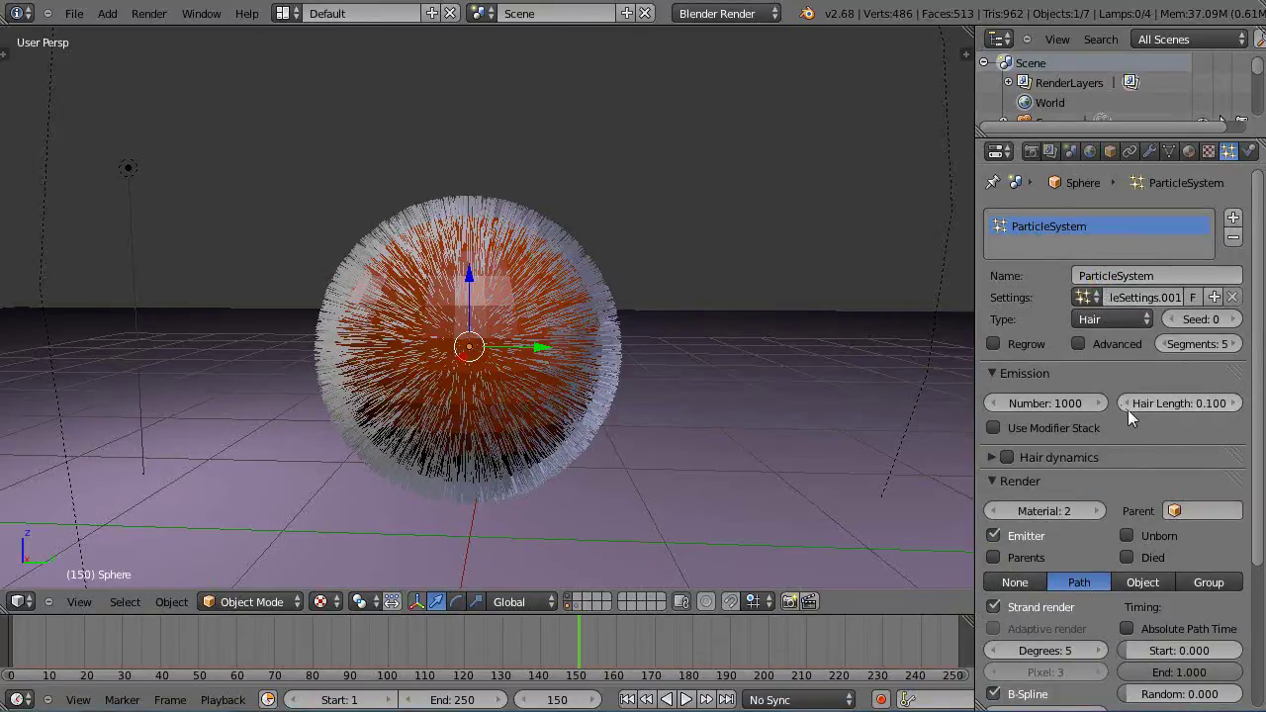
{"action": "scroll", "coordinate": [1128, 410], "scroll_direction": "down", "scroll_amount": 2}
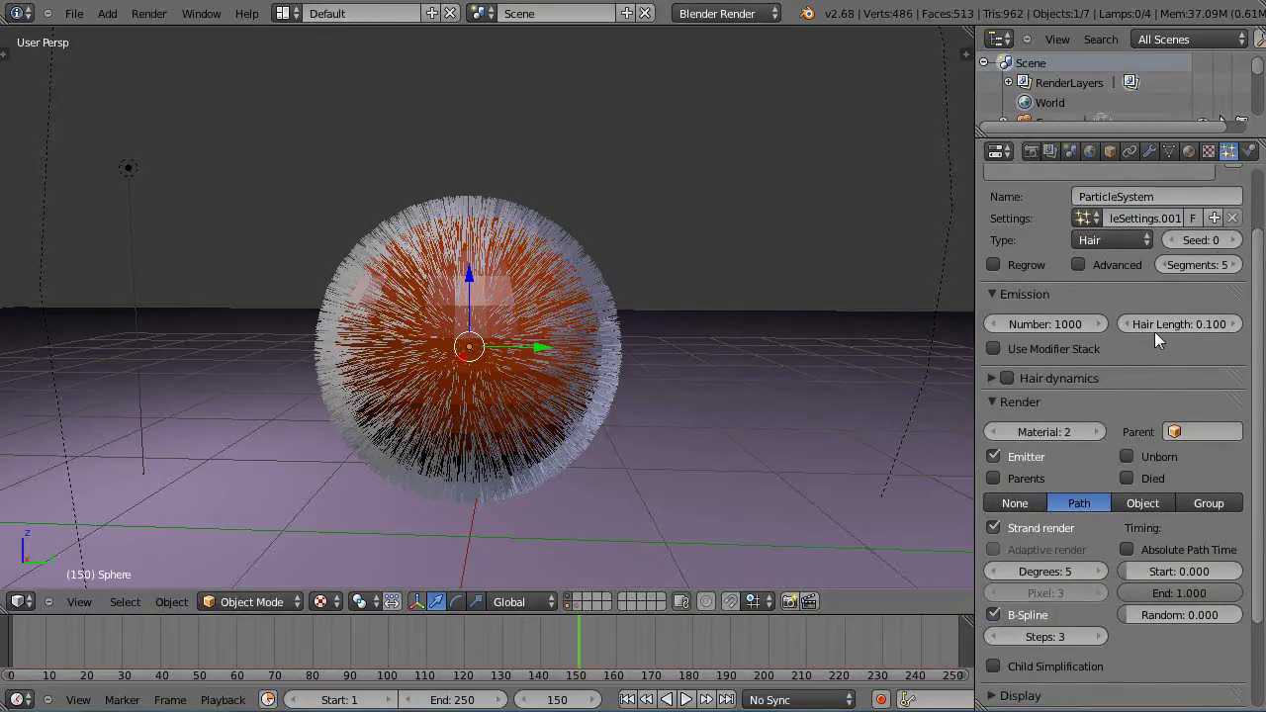
Step: Raise the fur's Hair Length from 0.100 to 0.240 and orbit to inspect the sphere
{"action": "left_click_drag", "start_coordinate": [1191, 325], "coordinate": [1197, 324]}
{"action": "scroll", "coordinate": [1142, 383], "scroll_direction": "down", "scroll_amount": 3}
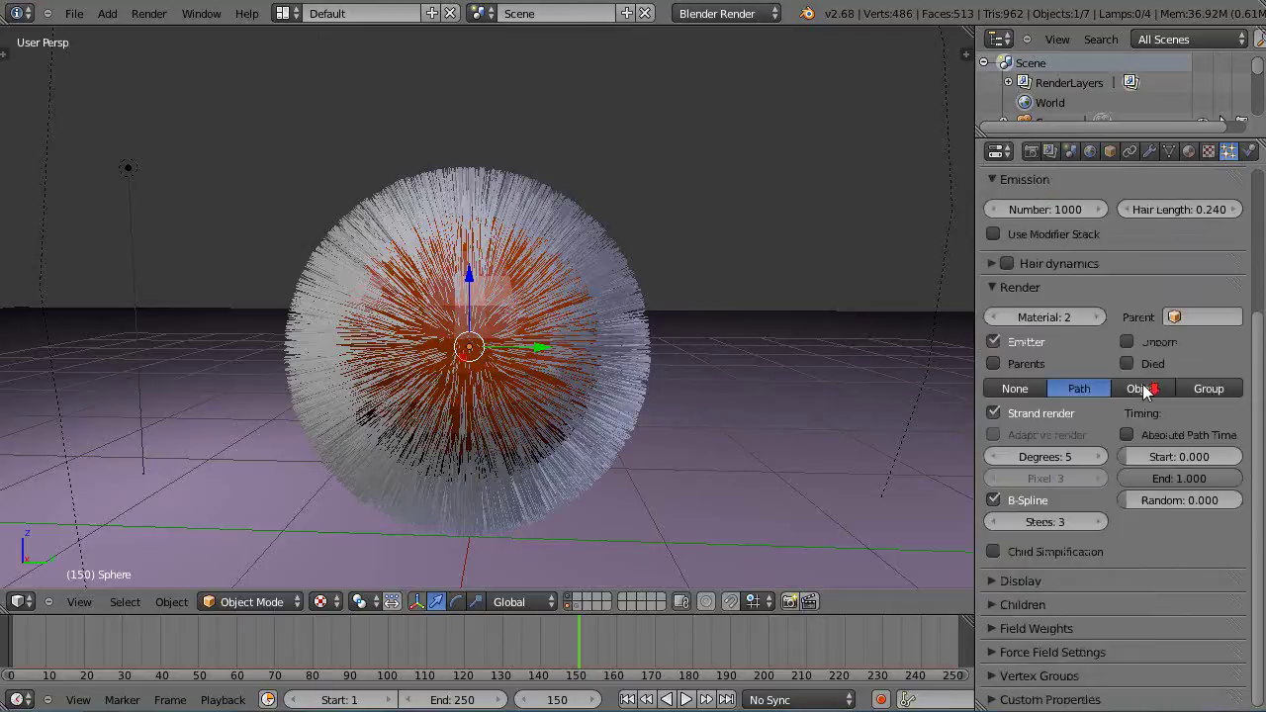
{"action": "scroll", "coordinate": [1145, 392], "scroll_direction": "up", "scroll_amount": 4}
{"action": "scroll", "coordinate": [1144, 392], "scroll_direction": "down", "scroll_amount": 3}
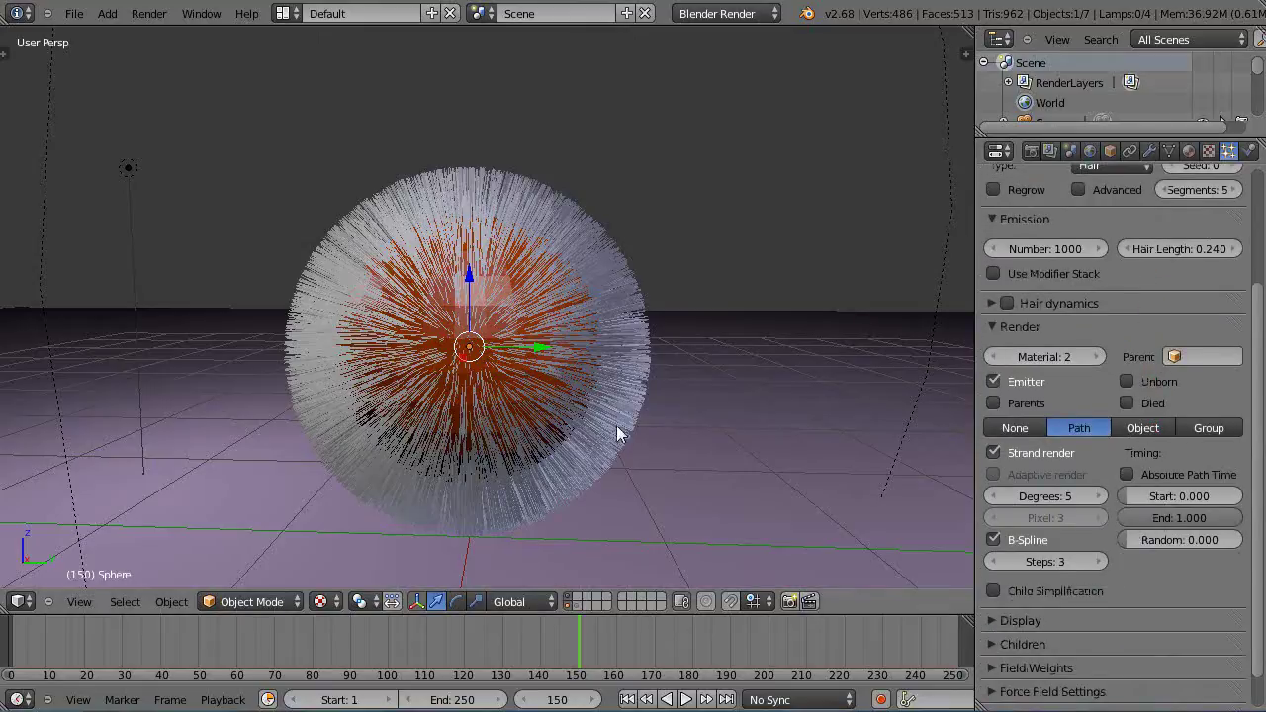
{"action": "middle_click_drag", "start_coordinate": [608, 401], "coordinate": [659, 420]}
{"action": "scroll", "coordinate": [648, 413], "scroll_direction": "up", "scroll_amount": 2}
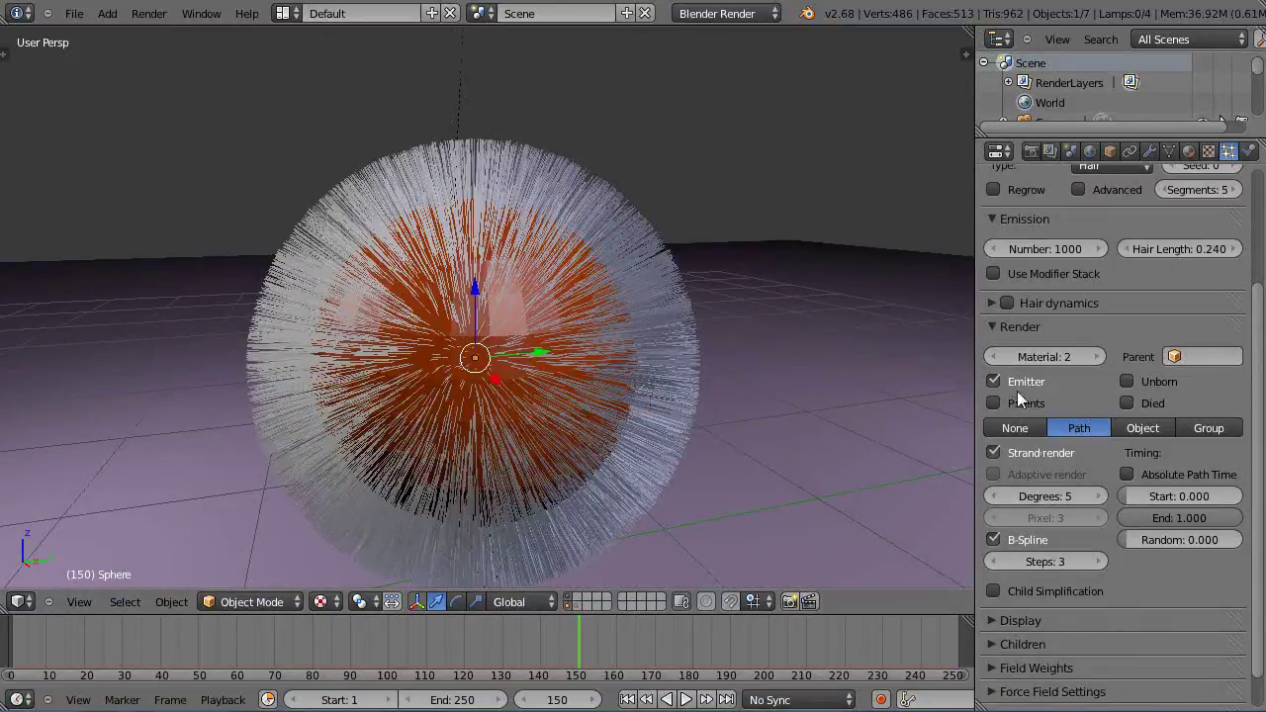
{"action": "scroll", "coordinate": [704, 386], "scroll_direction": "down", "scroll_amount": 2}
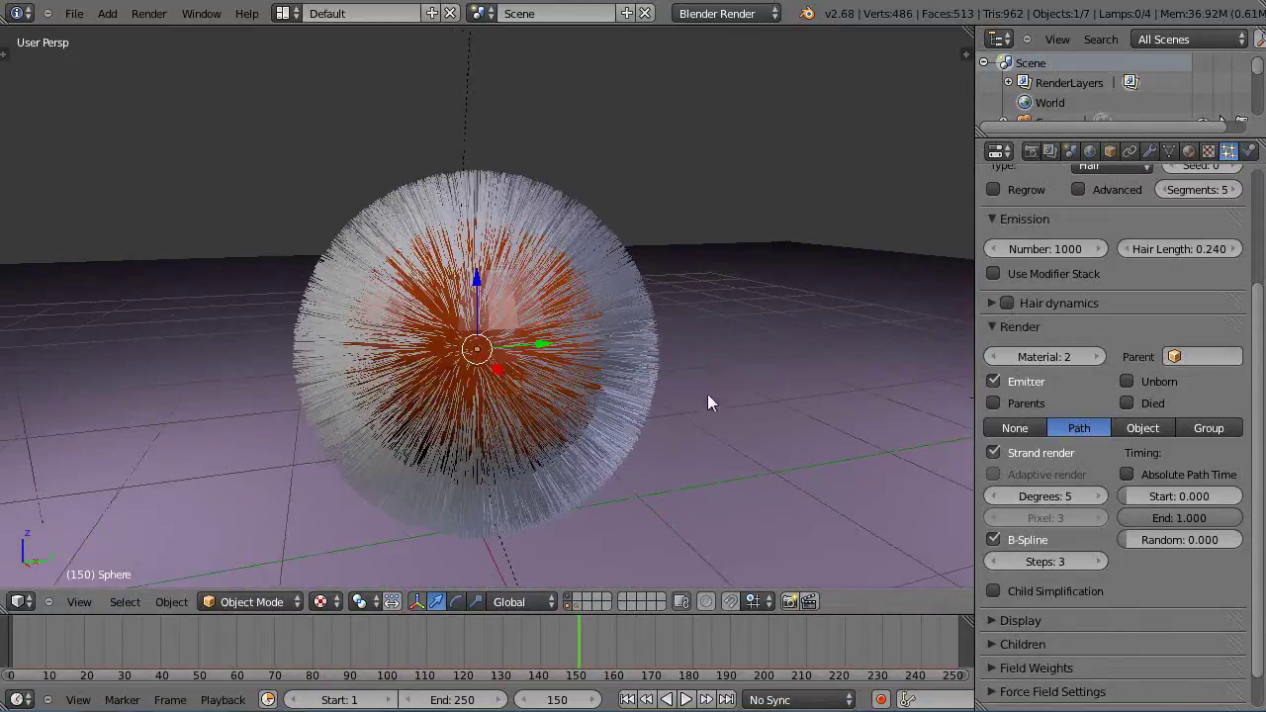
Step: Enable Hair dynamics, then play from frame 1 to watch the strands droop
{"action": "left_click", "coordinate": [1006, 303]}
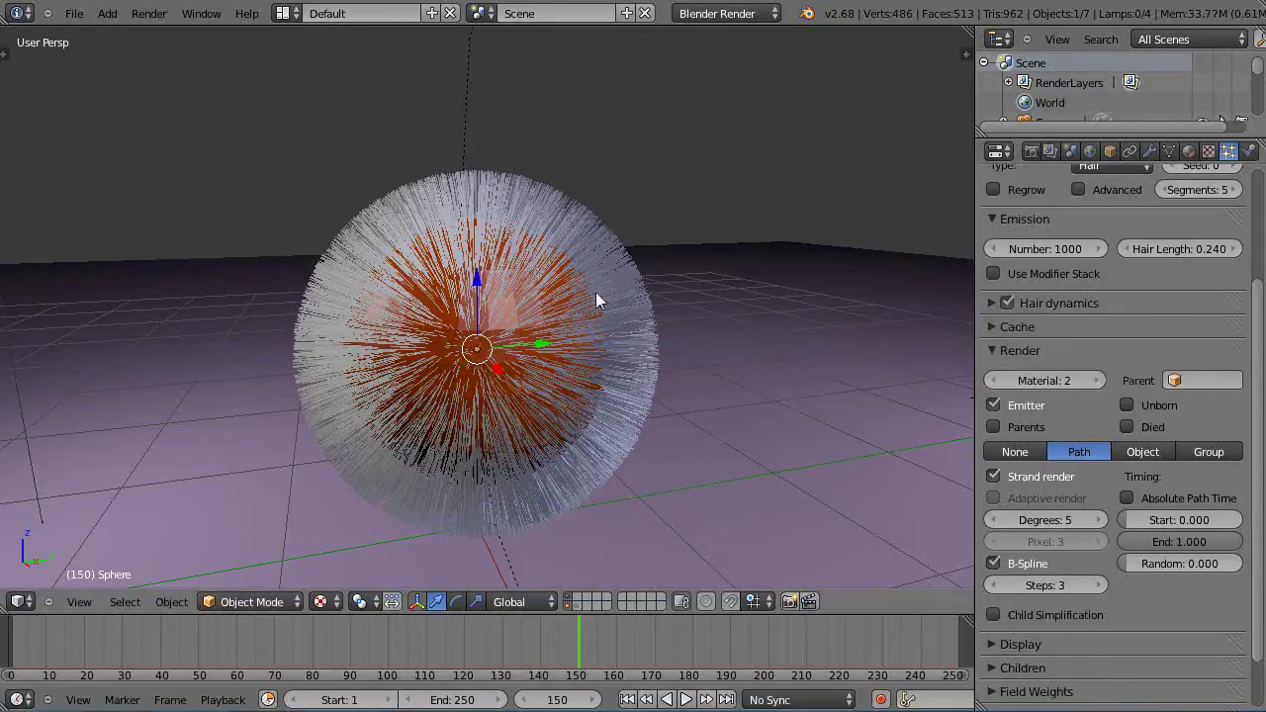
{"action": "left_click", "coordinate": [14, 657]}
{"action": "key", "text": "alt+a"}
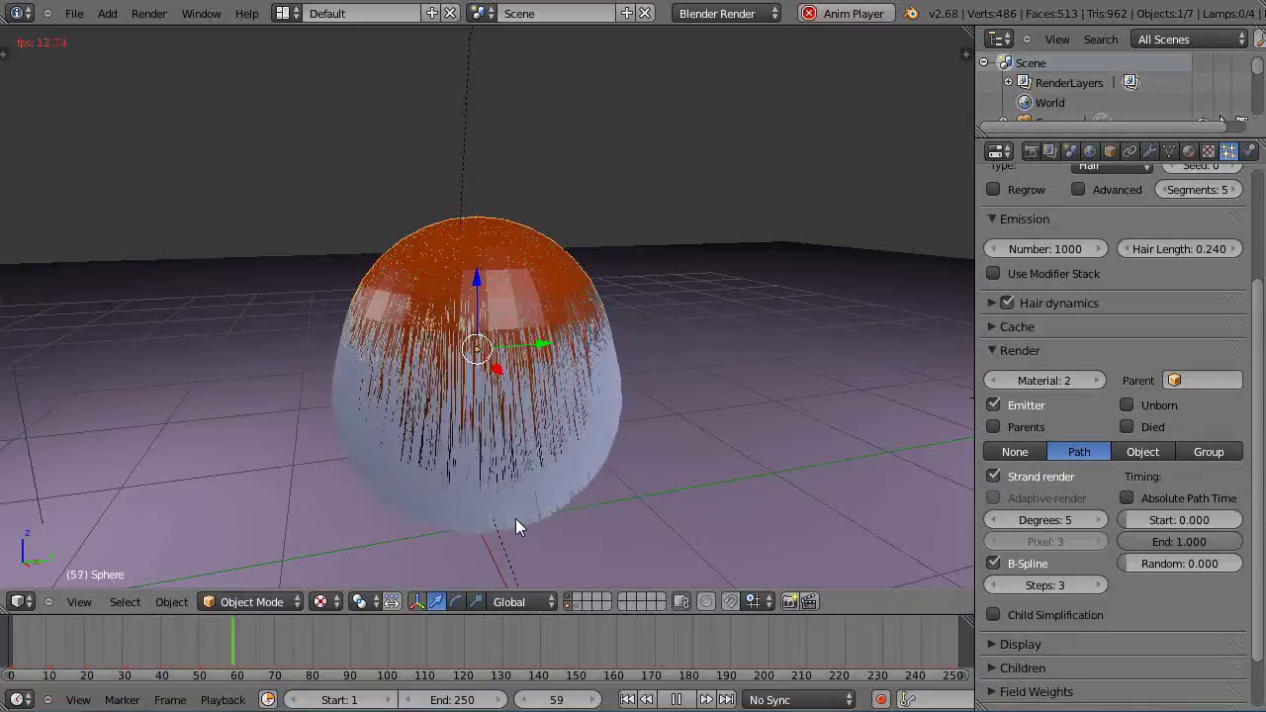
{"action": "key", "text": "Escape"}
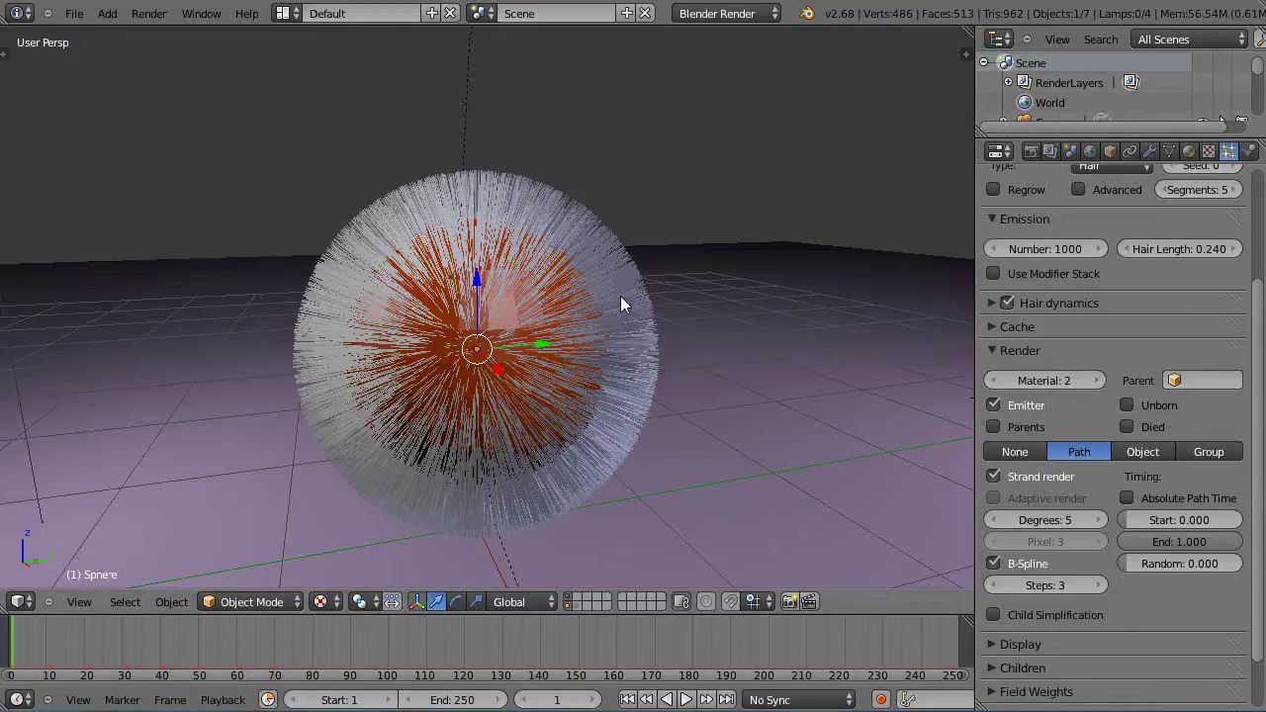
Step: Keyframe the sphere's rotation at frame 1, then rotate it about Z at frame 170 and key it again
{"action": "key", "text": "i"}
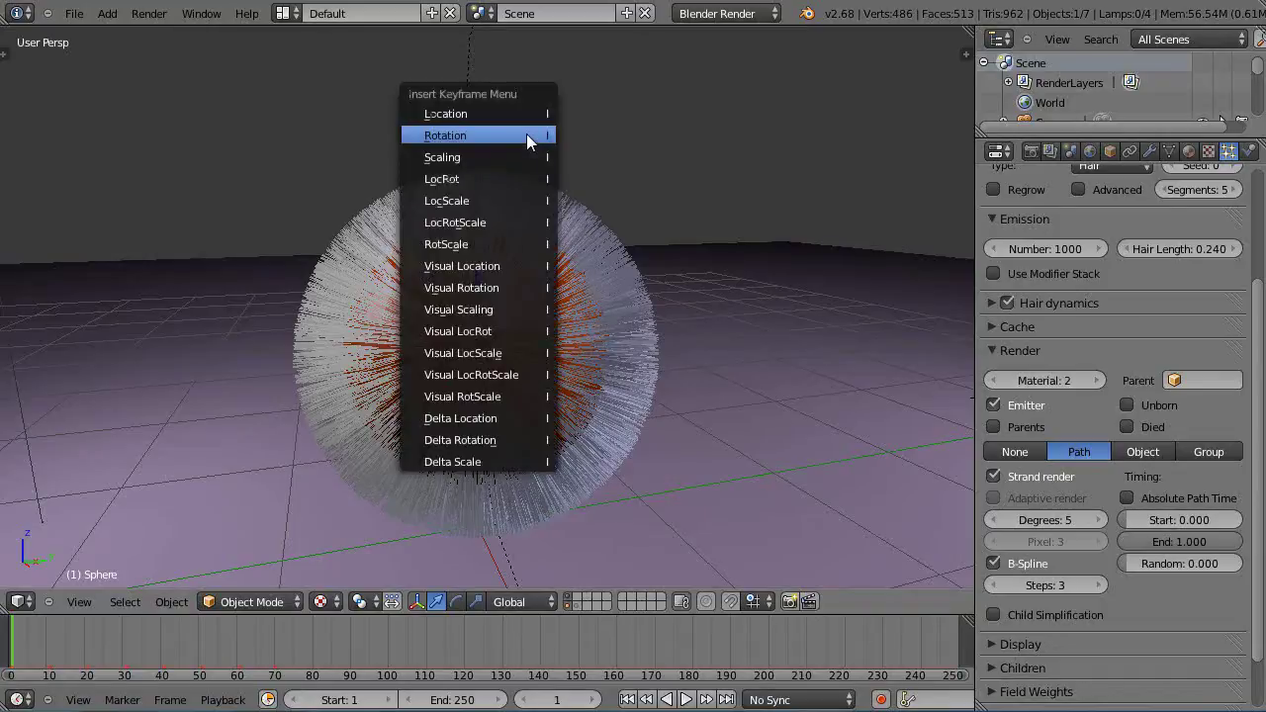
{"action": "left_click", "coordinate": [459, 136]}
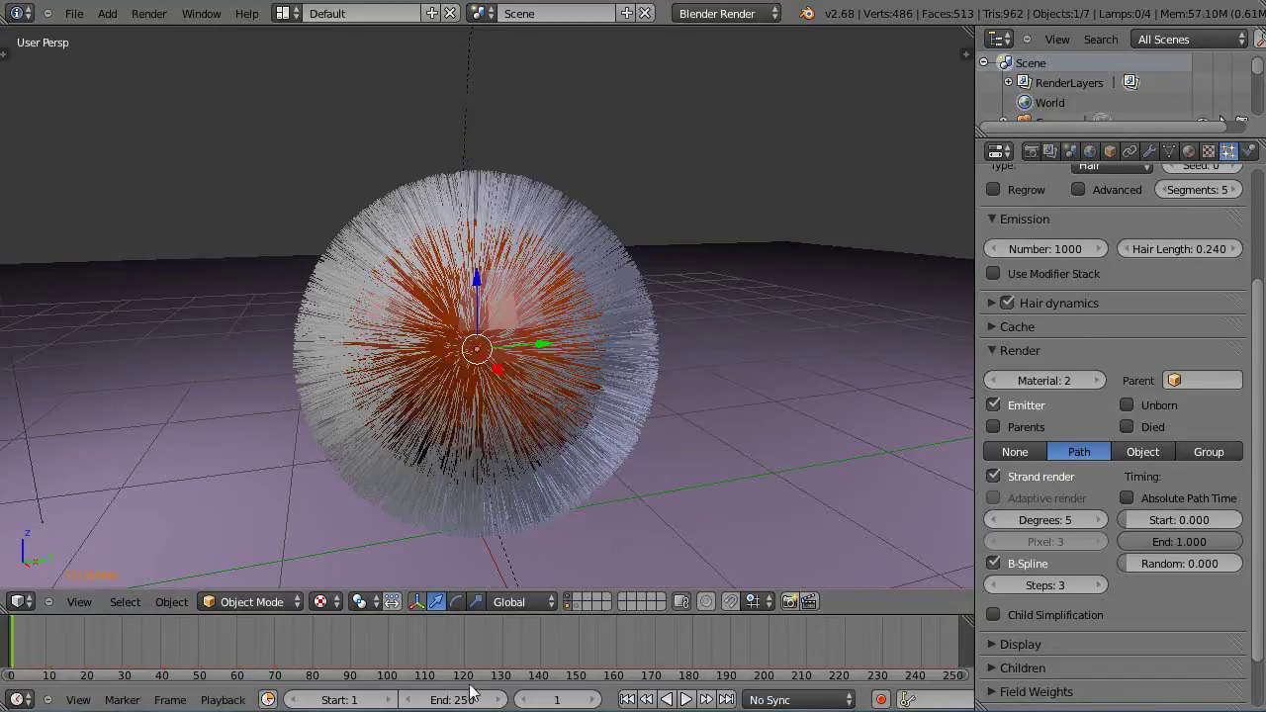
{"action": "left_click", "coordinate": [655, 653]}
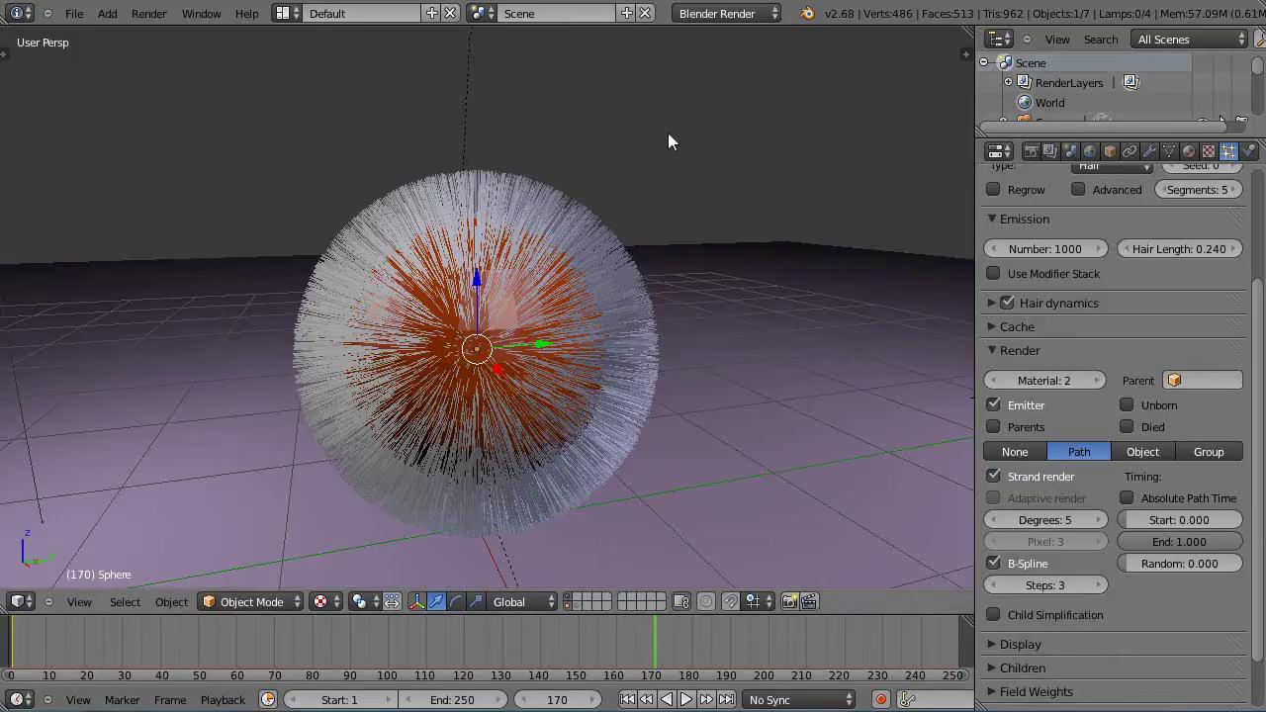
{"action": "key", "text": "r"}
{"action": "key", "text": "z"}
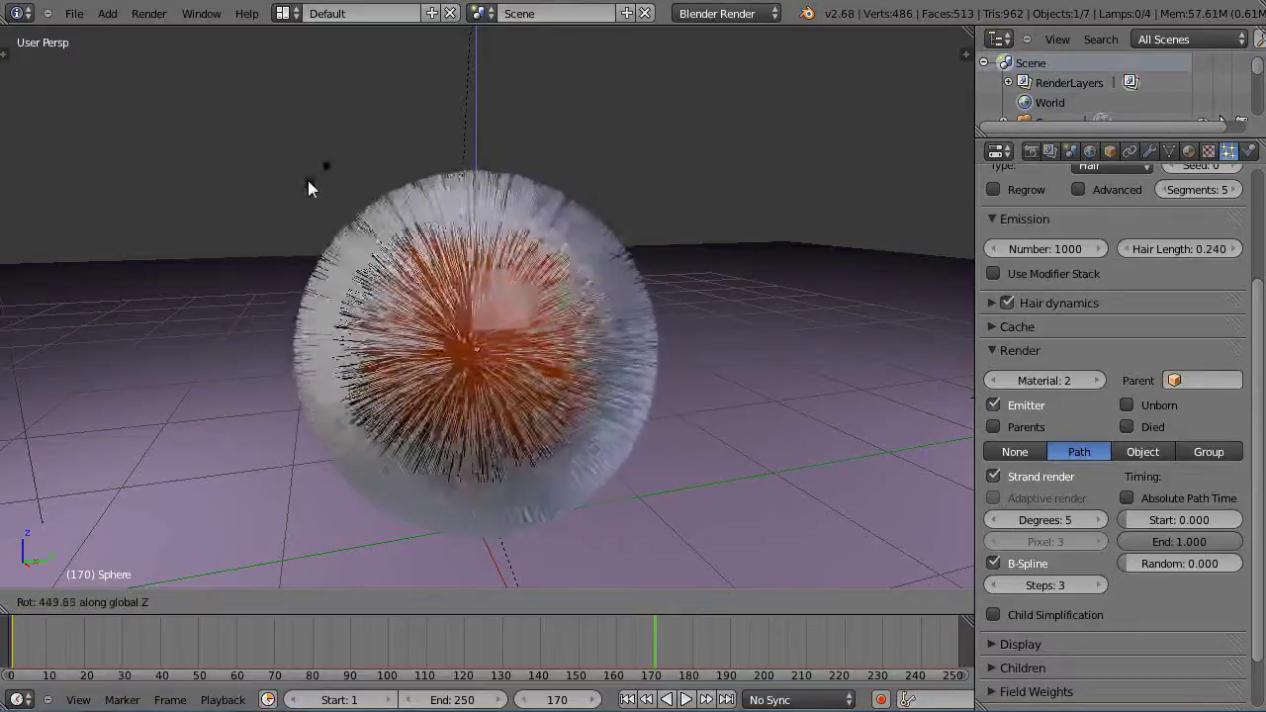
{"action": "left_click", "coordinate": [297, 219]}
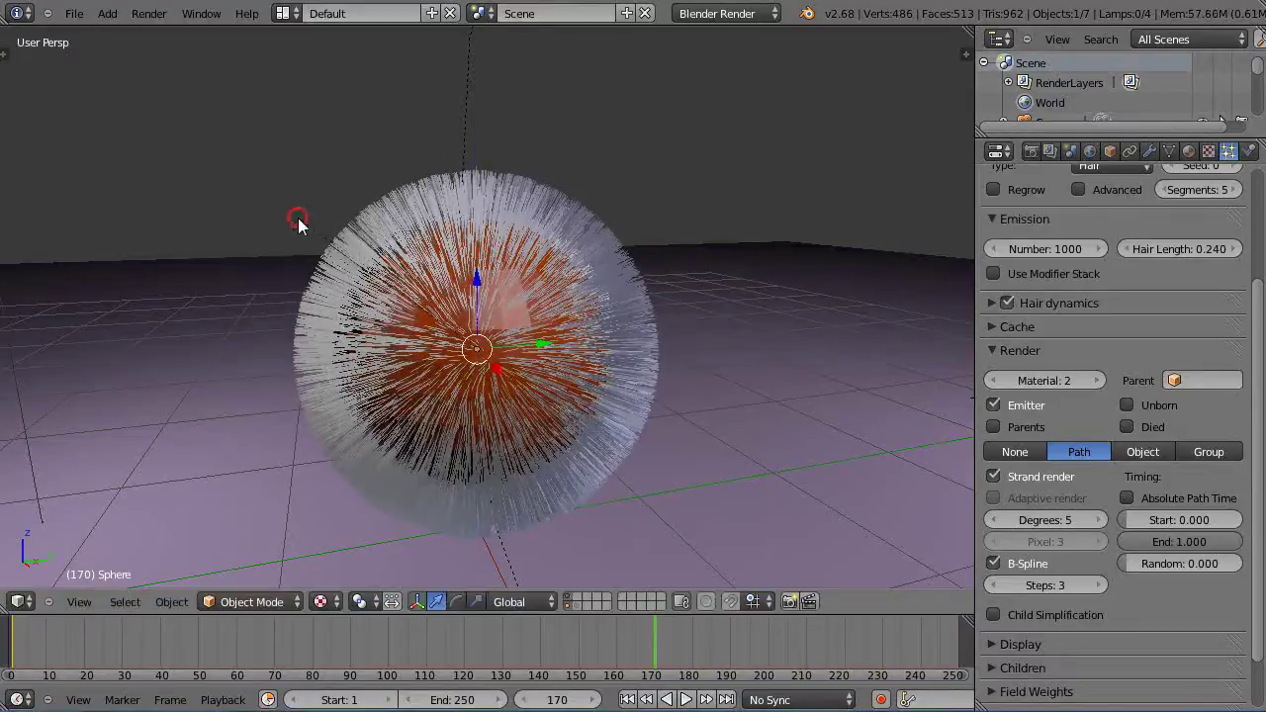
{"action": "key", "text": "i"}
{"action": "left_click", "coordinate": [472, 215]}
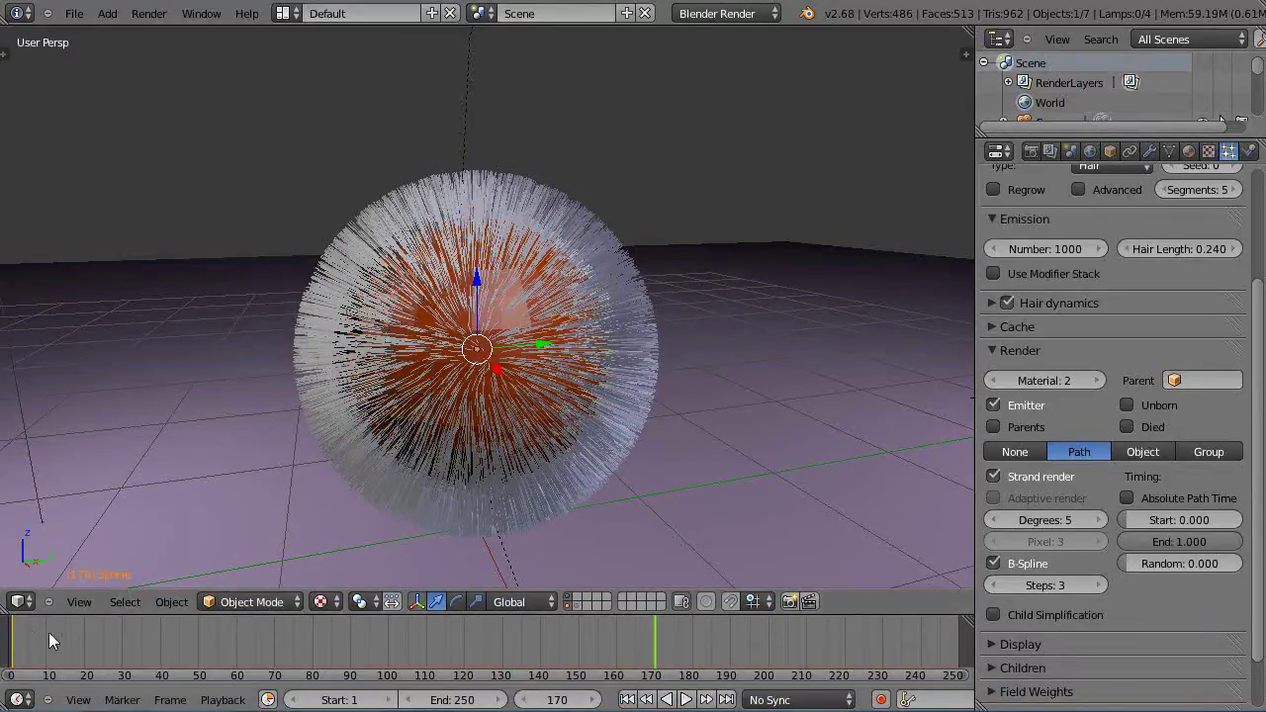
Step: Play the rotation animation from frame 1 to preview it
{"action": "left_click", "coordinate": [12, 642]}
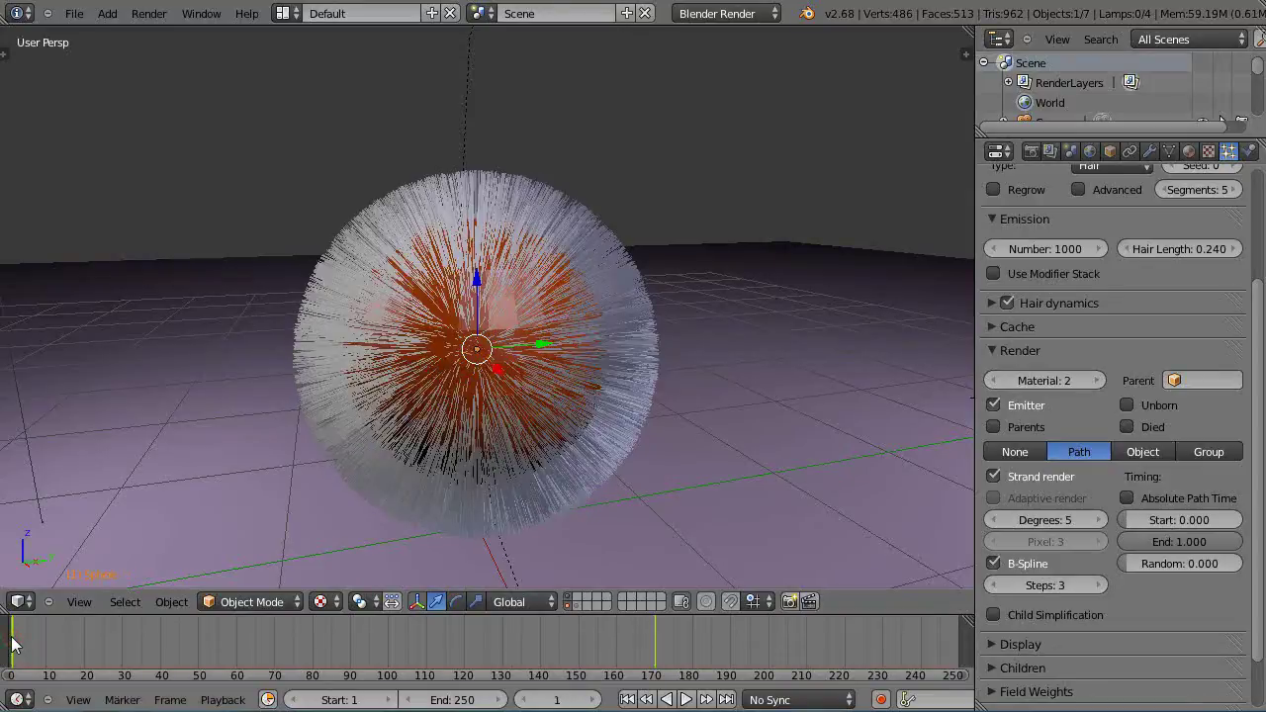
{"action": "key", "text": "alt+a"}
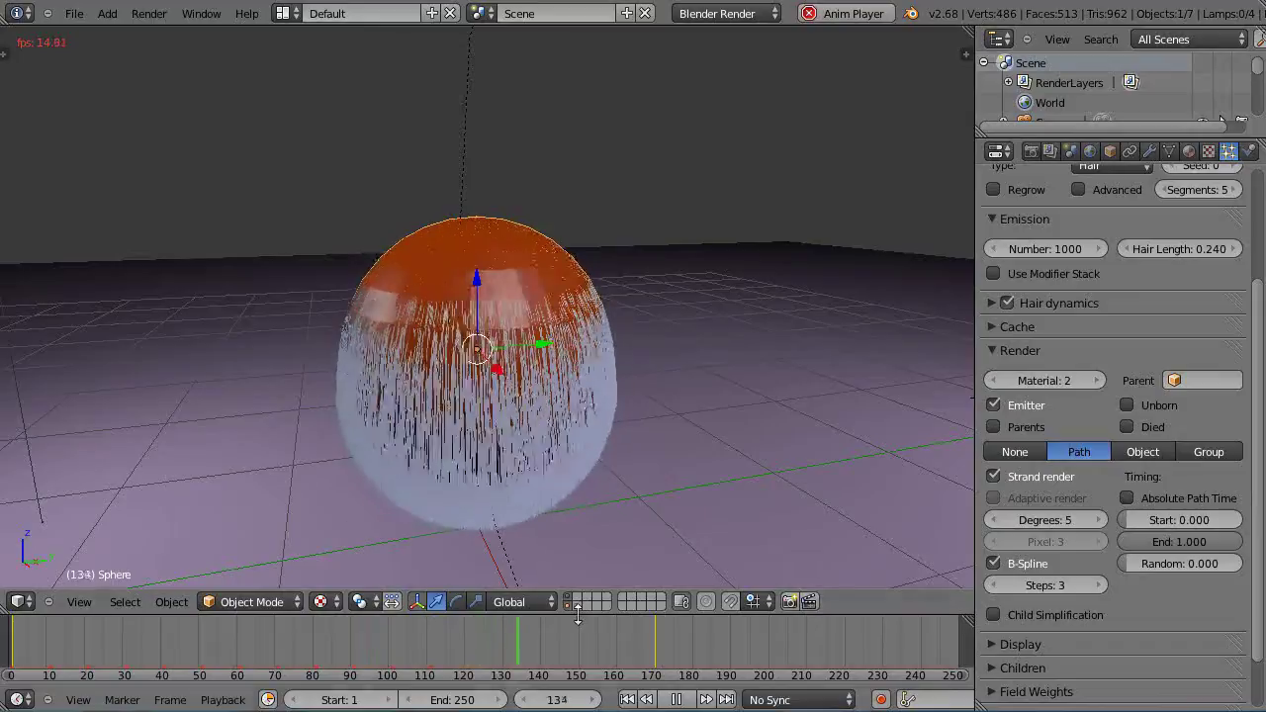
{"action": "key", "text": "Escape"}
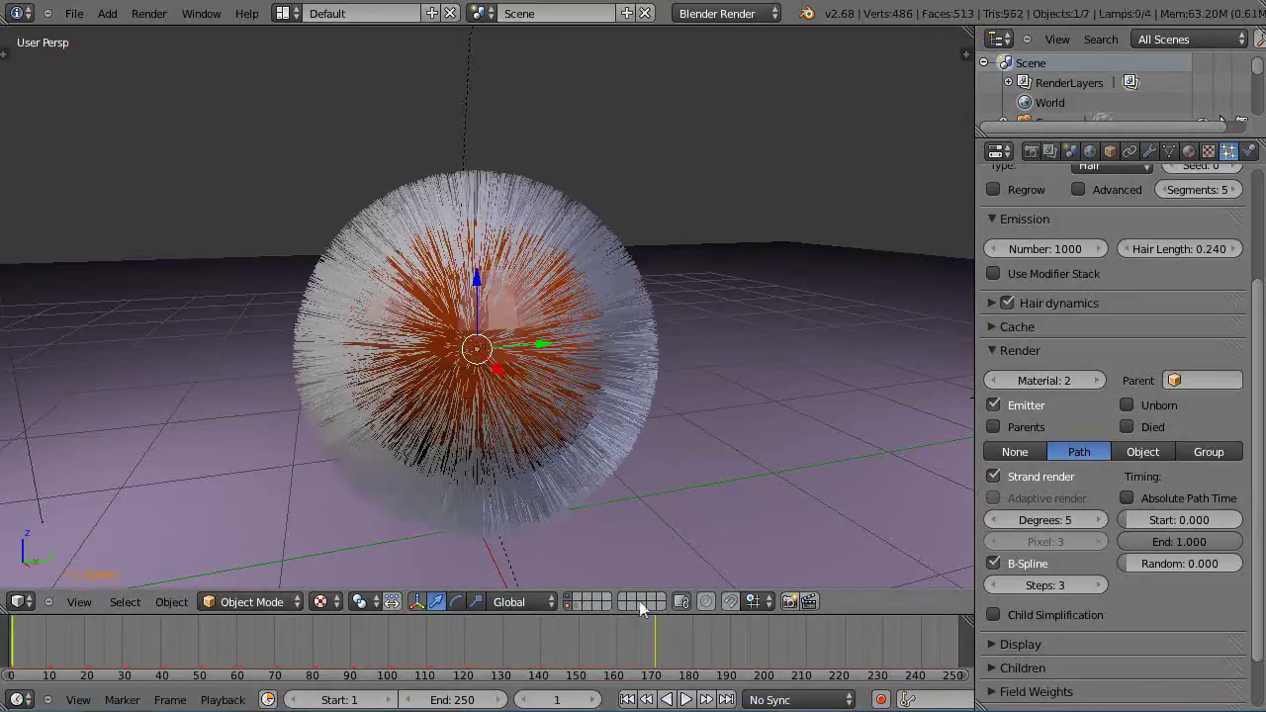
Step: At frame 170, spin the sphere about 706° around Z and re-key its rotation
{"action": "key", "text": "Up"}
{"action": "key", "text": "Up"}
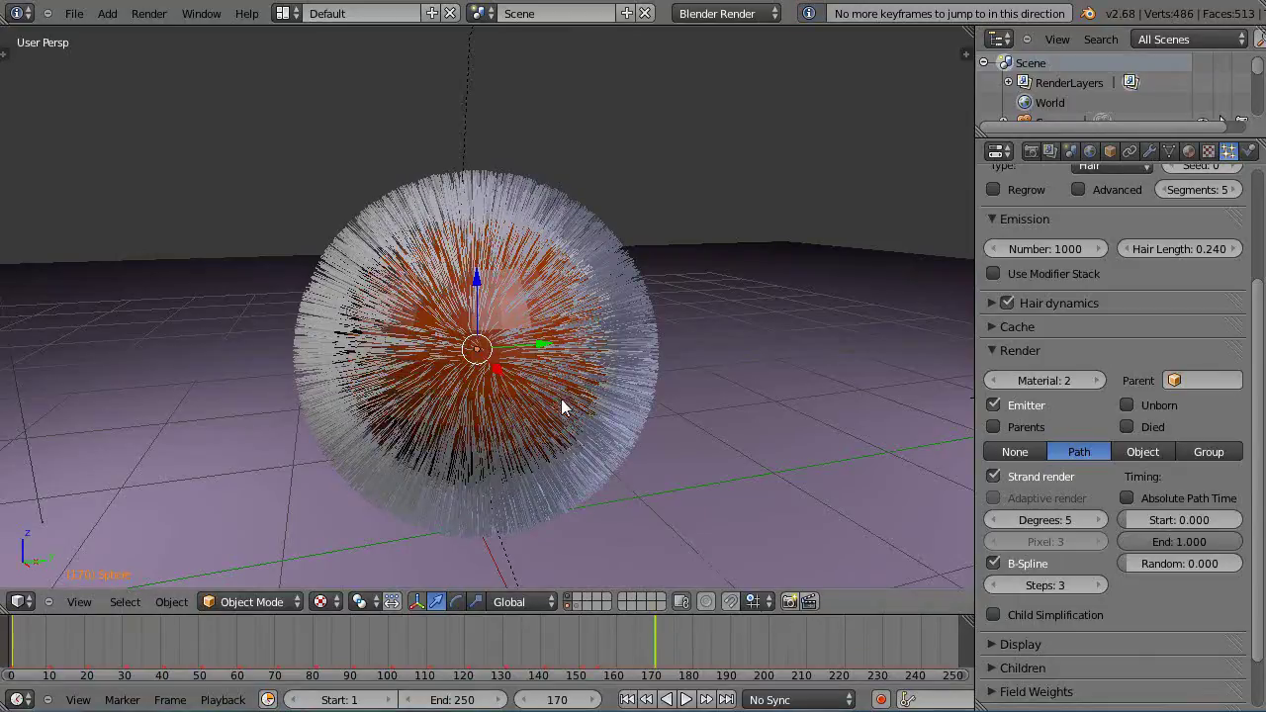
{"action": "key", "text": "r"}
{"action": "key", "text": "z"}
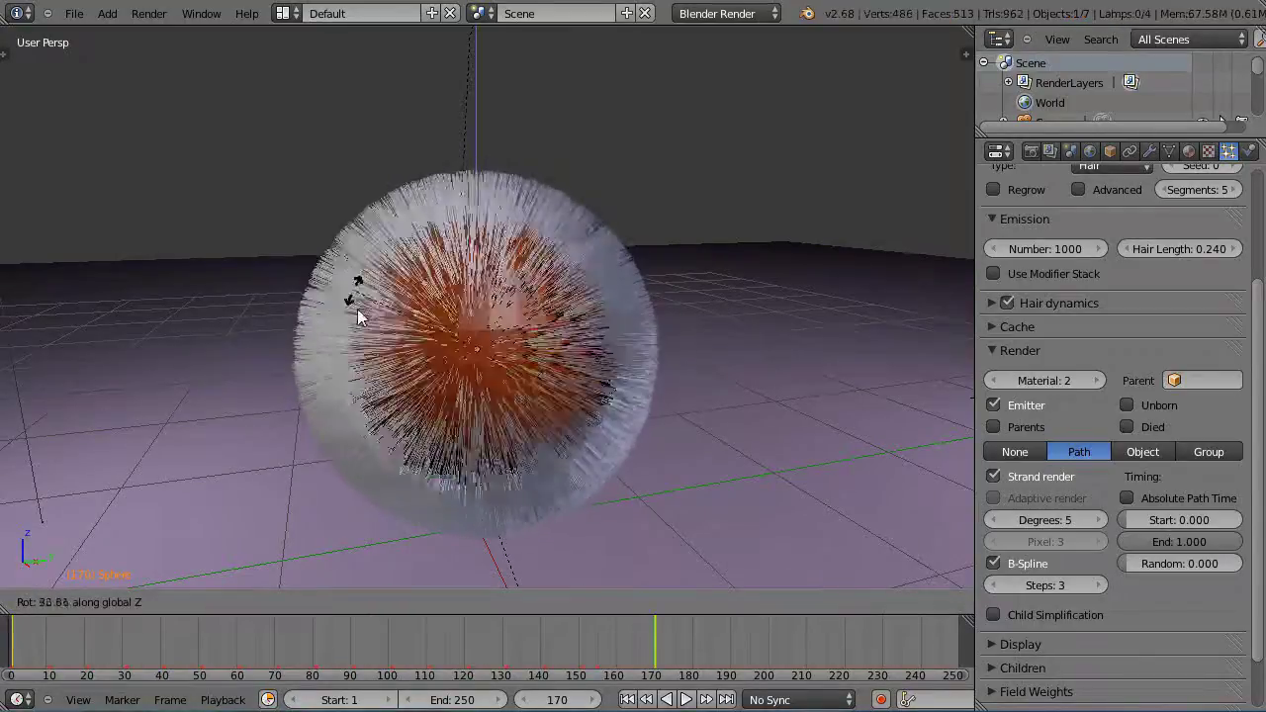
{"action": "left_click", "coordinate": [631, 203]}
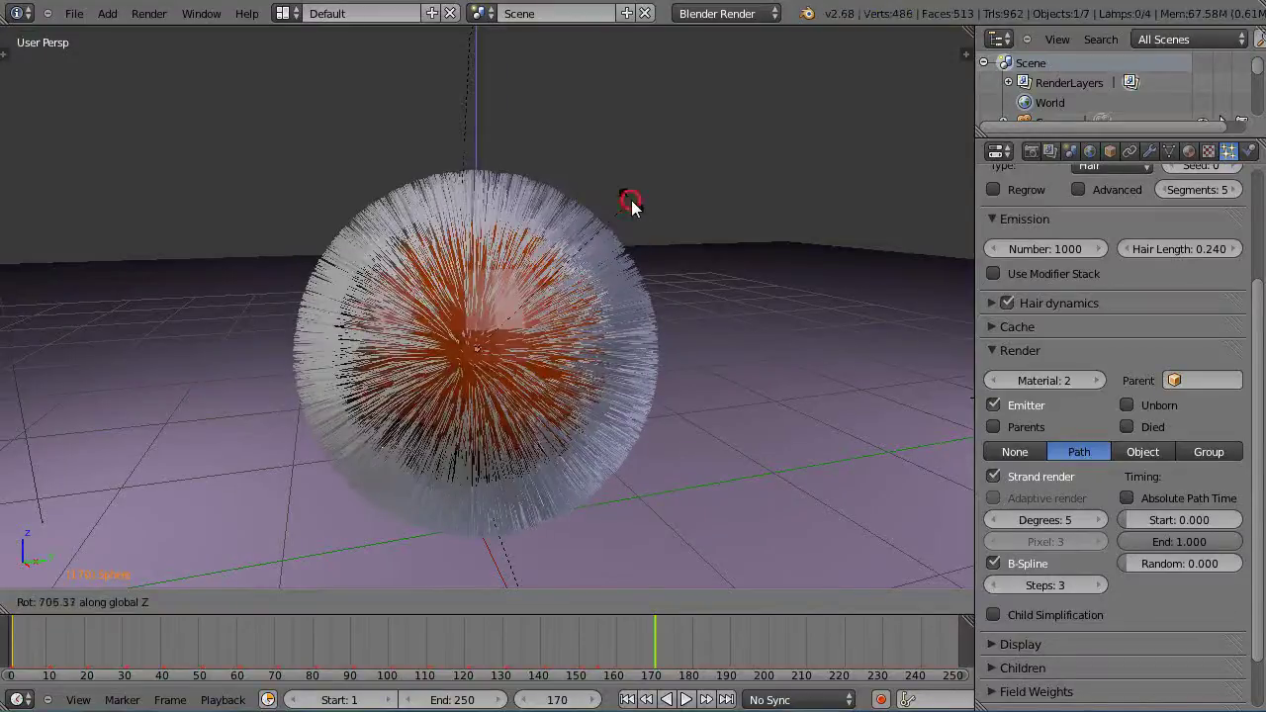
{"action": "key", "text": "i"}
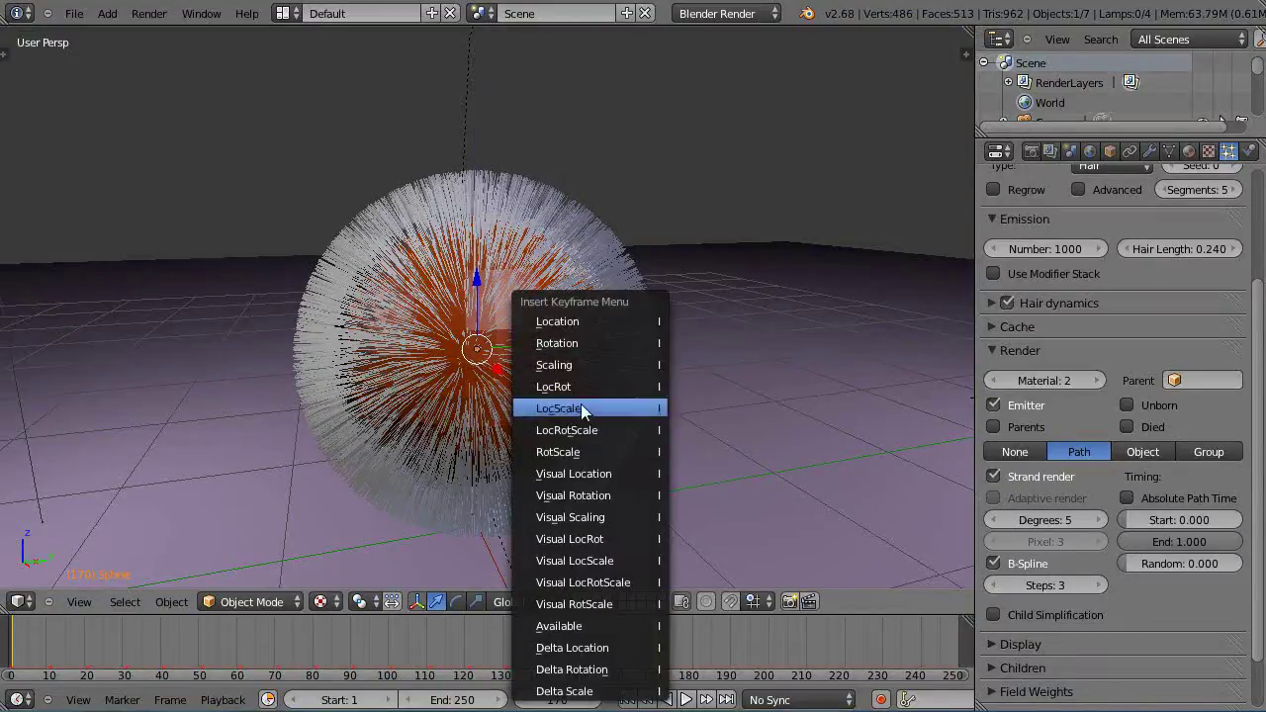
{"action": "left_click", "coordinate": [574, 346]}
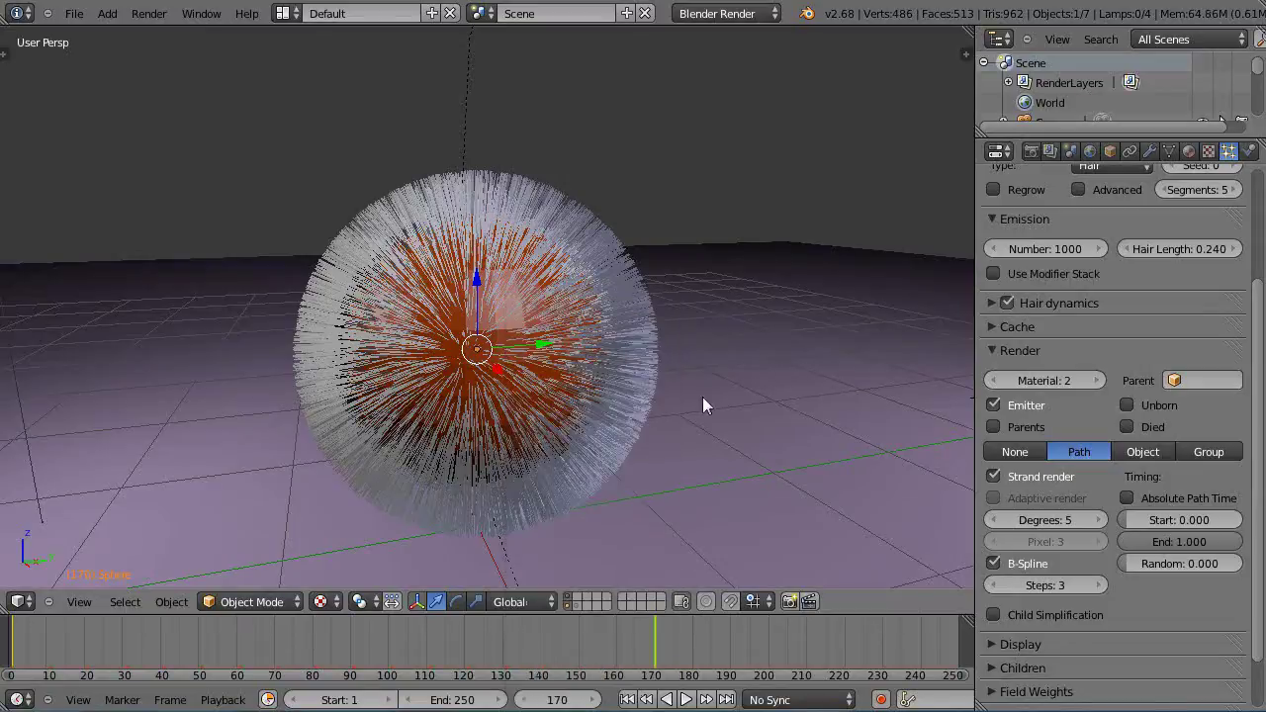
{"action": "left_click", "coordinate": [15, 653]}
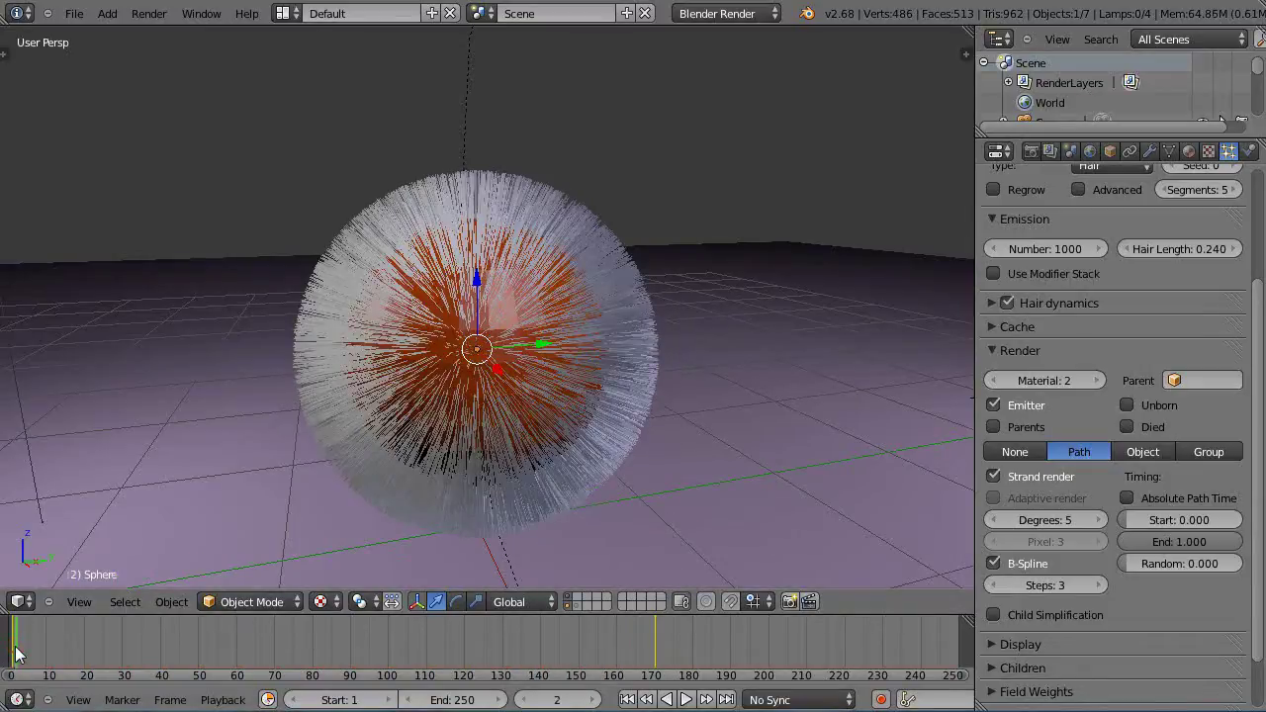
{"action": "key", "text": "alt+a"}
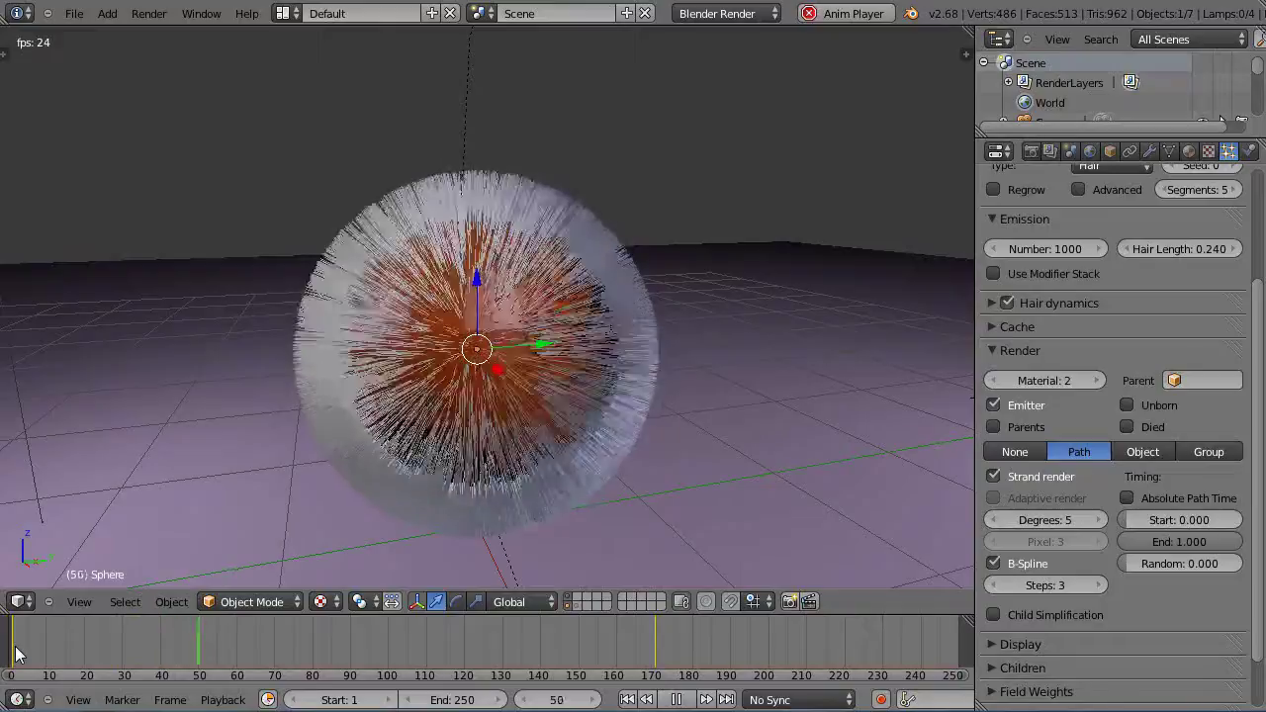
{"action": "left_click", "coordinate": [14, 655]}
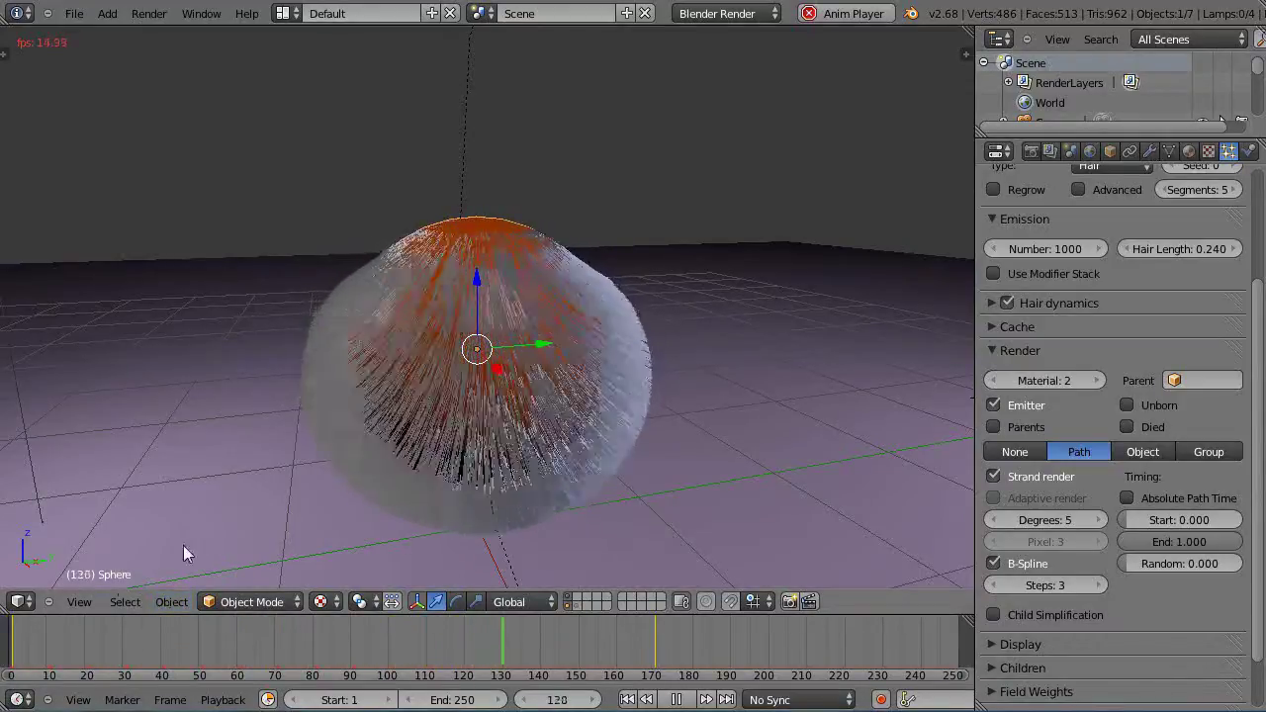
{"action": "key", "text": "Escape"}
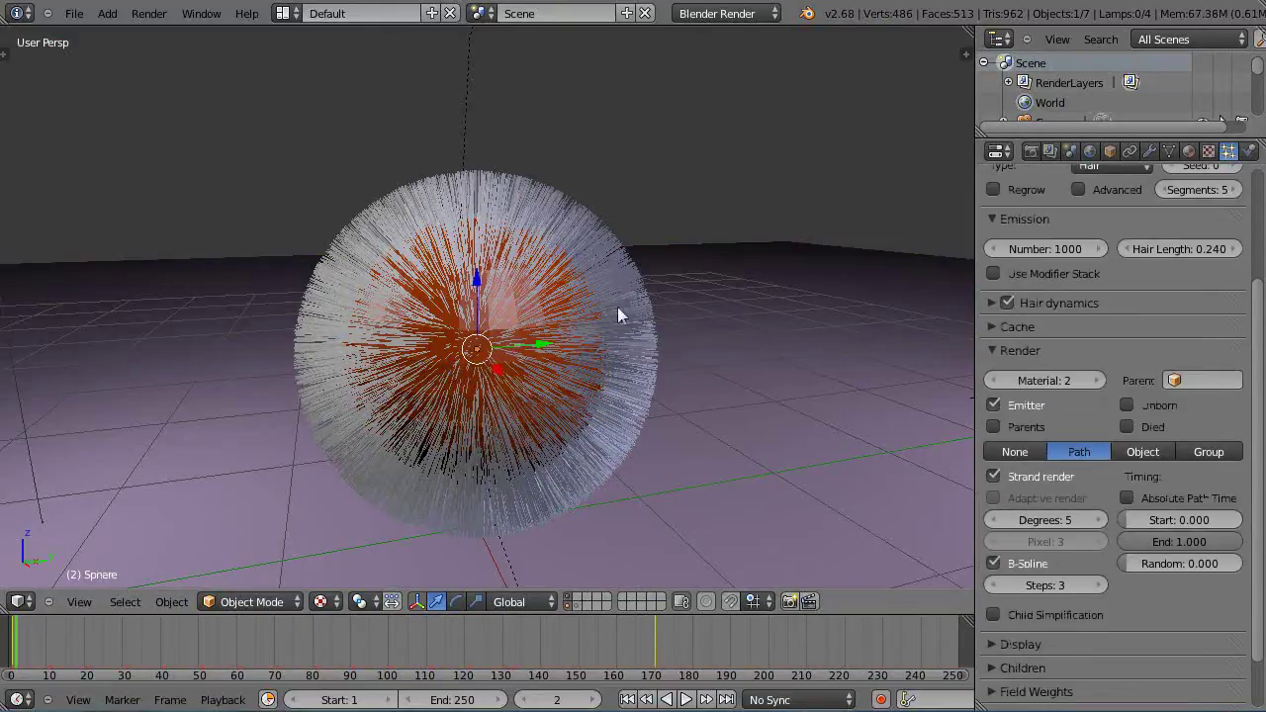
Step: Turn on Transparency in the sphere's material with Alpha 0.000, then select the Plane
{"action": "scroll", "coordinate": [1118, 297], "scroll_direction": "up", "scroll_amount": 4}
{"action": "left_click", "coordinate": [1187, 151]}
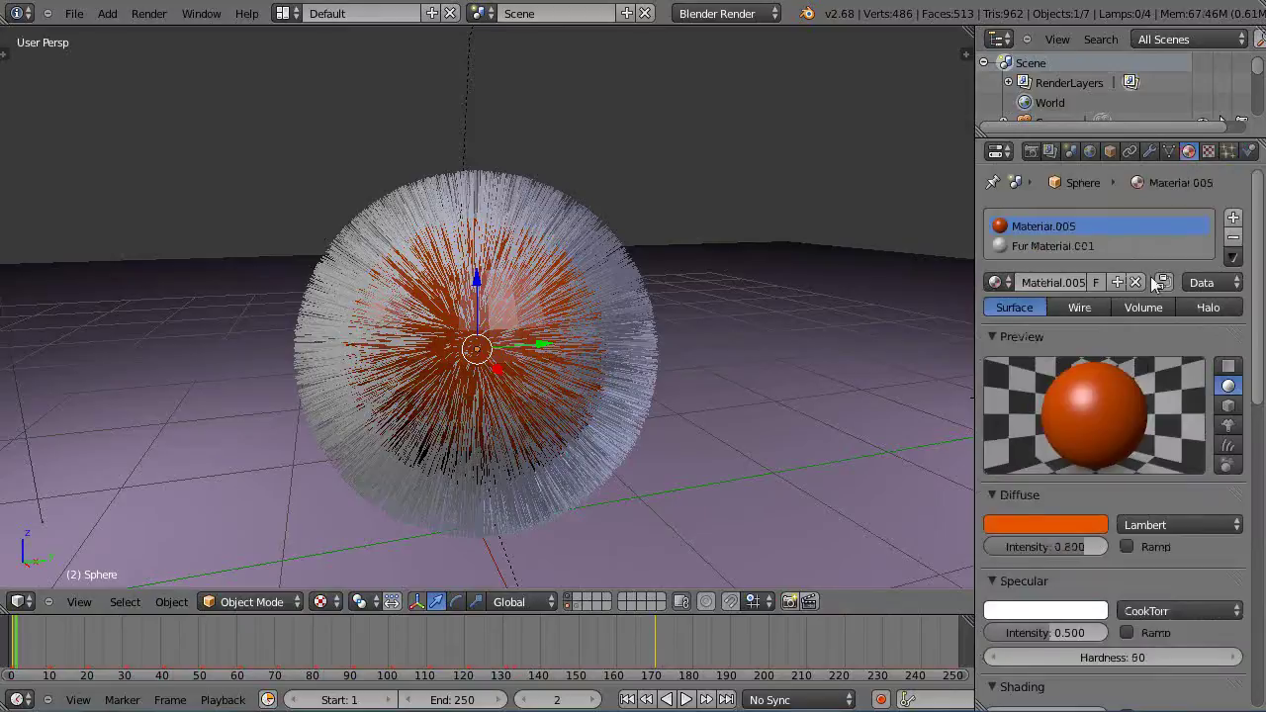
{"action": "scroll", "coordinate": [1146, 365], "scroll_direction": "down", "scroll_amount": 6}
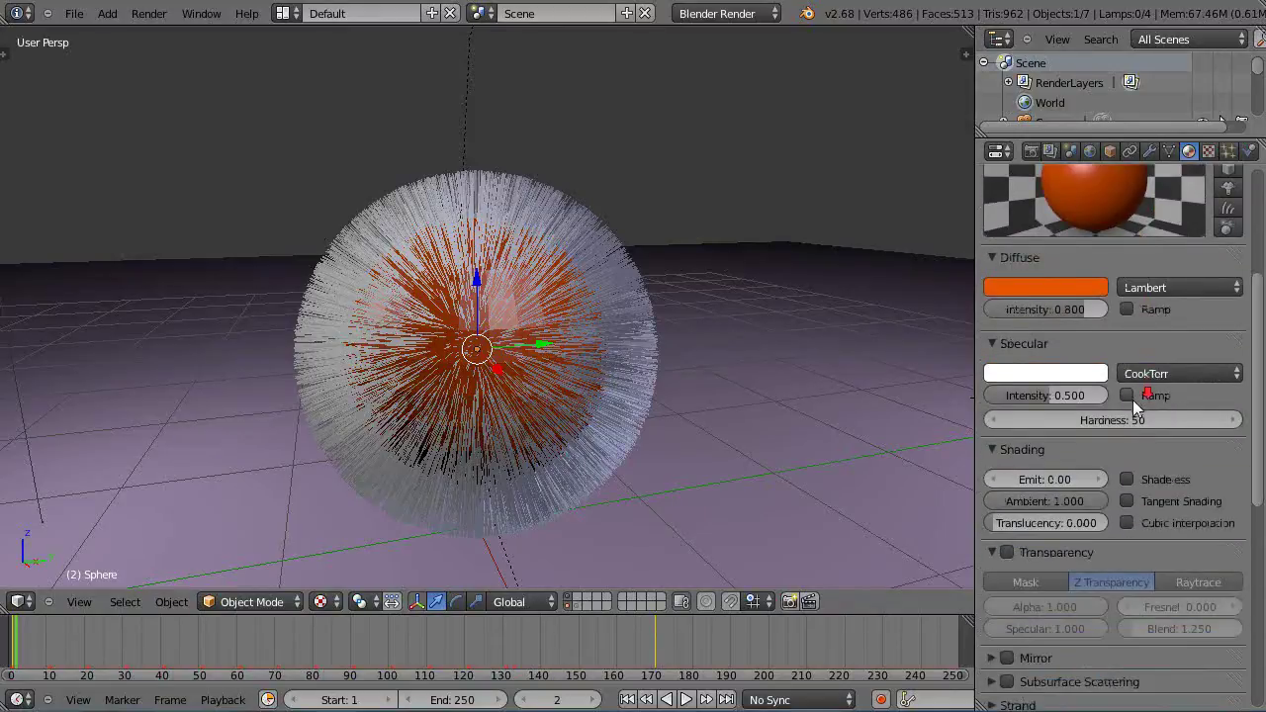
{"action": "left_click", "coordinate": [1006, 552]}
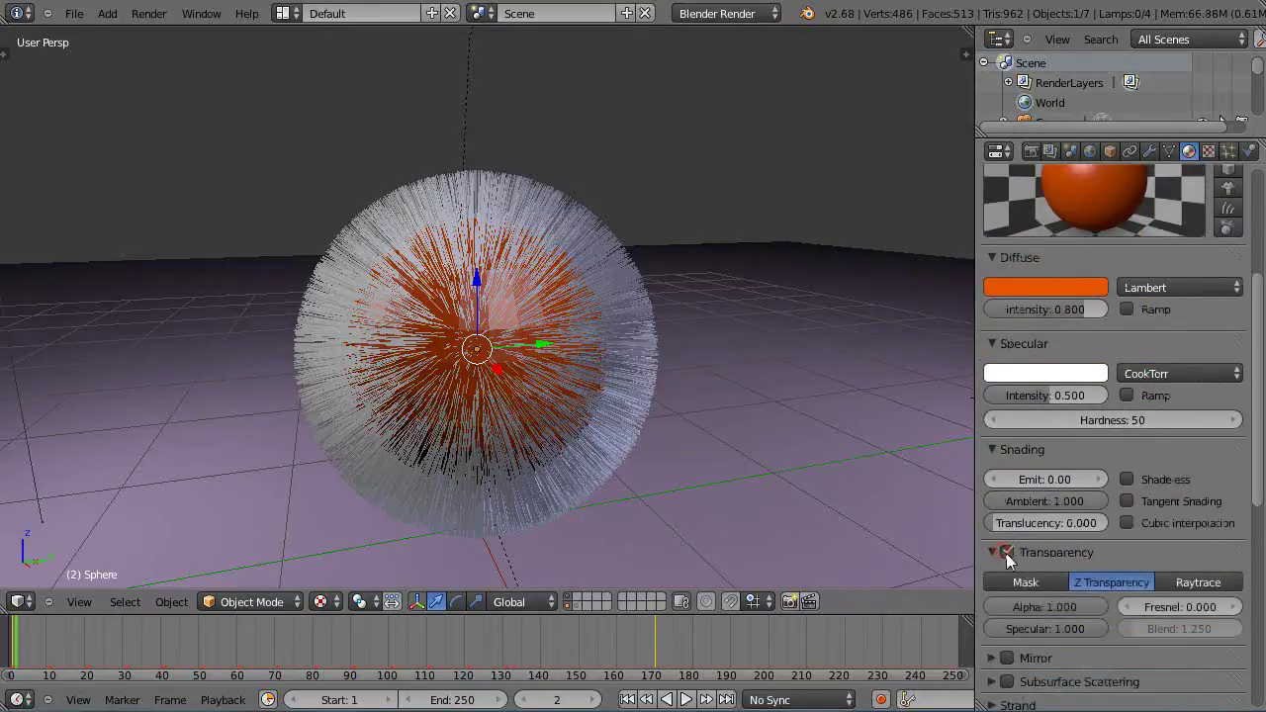
{"action": "left_click_drag", "start_coordinate": [1079, 604], "coordinate": [954, 606]}
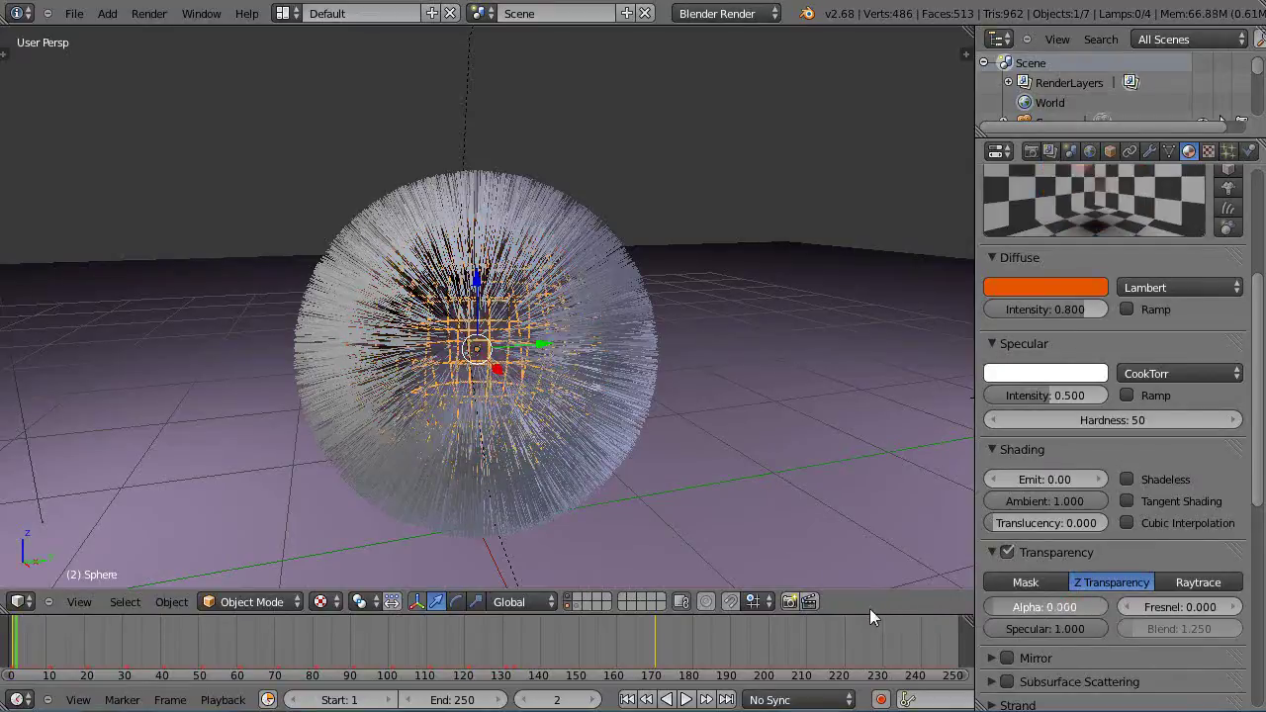
{"action": "left_click_drag", "start_coordinate": [869, 608], "coordinate": [870, 608]}
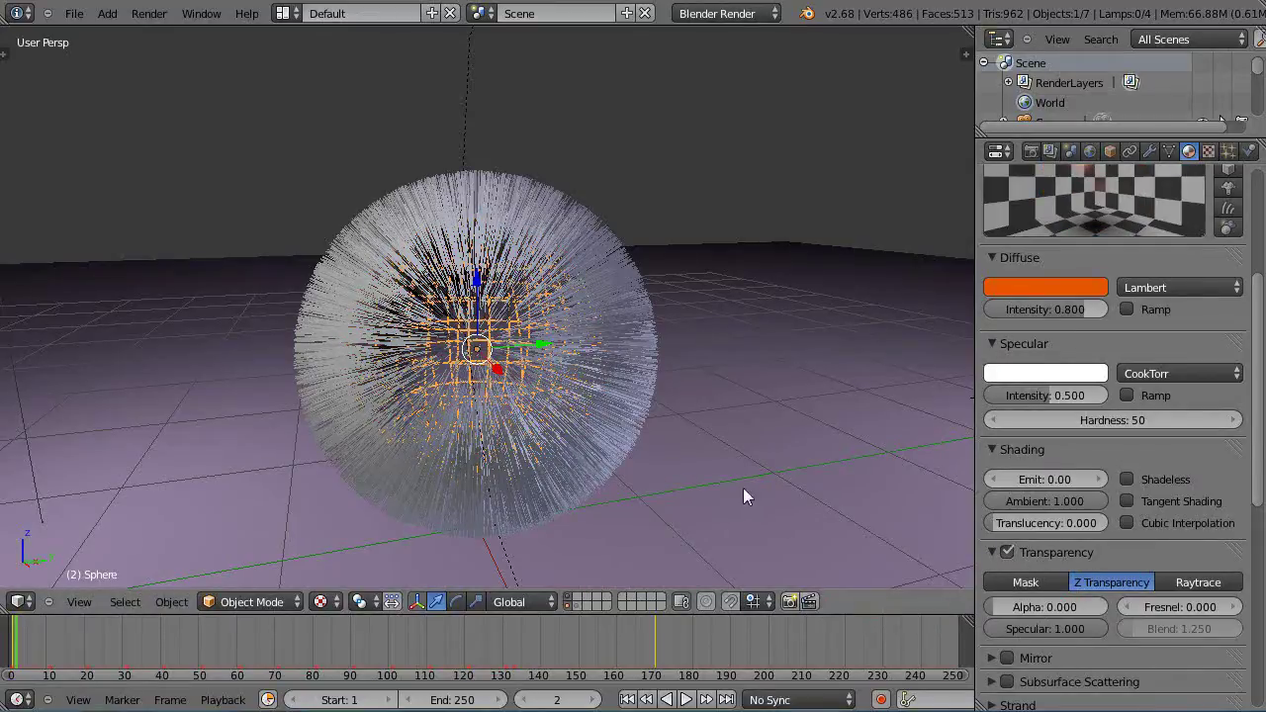
{"action": "right_click", "coordinate": [745, 489]}
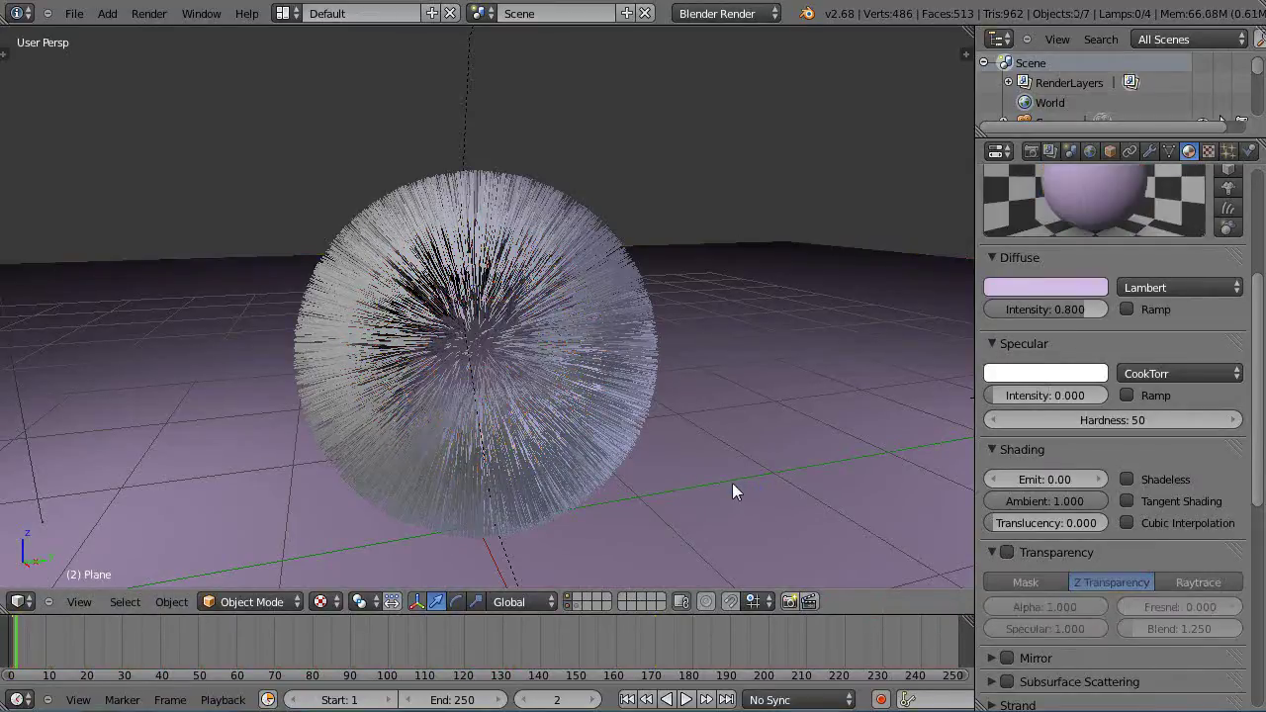
Step: Play the animation with Alt+A to watch the fur-only sphere spin
{"action": "key", "text": "alt+a"}
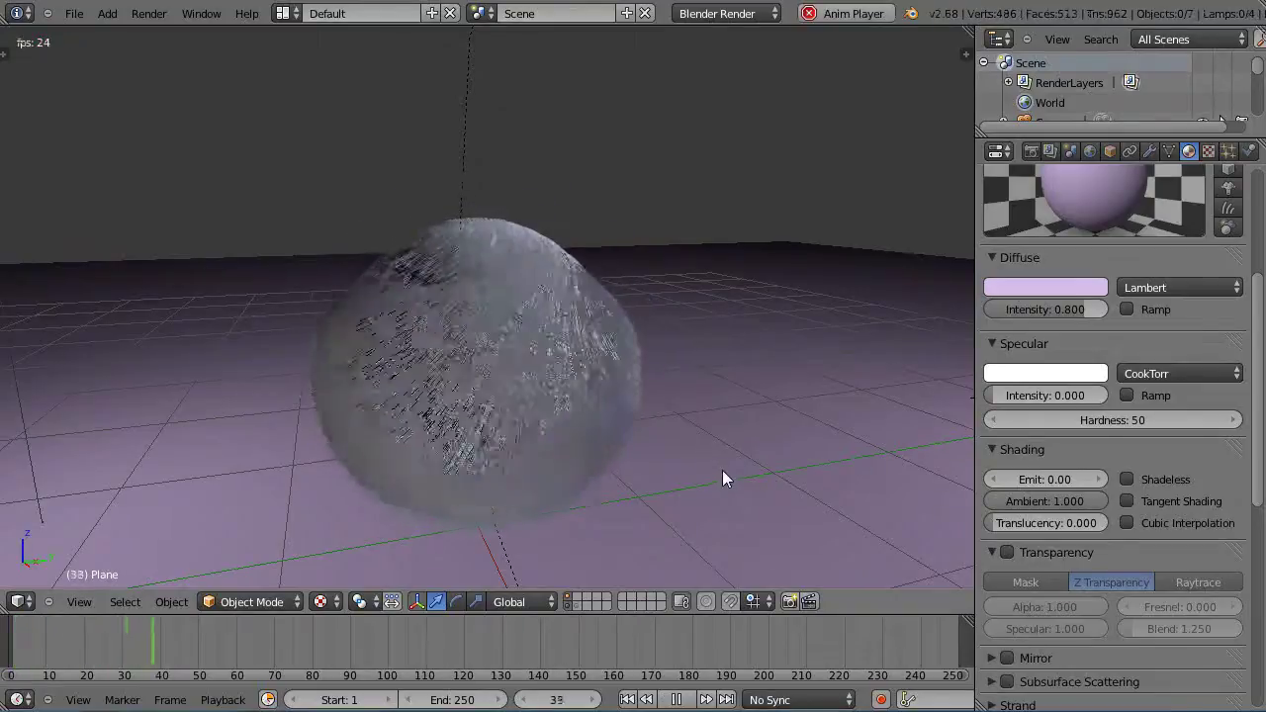